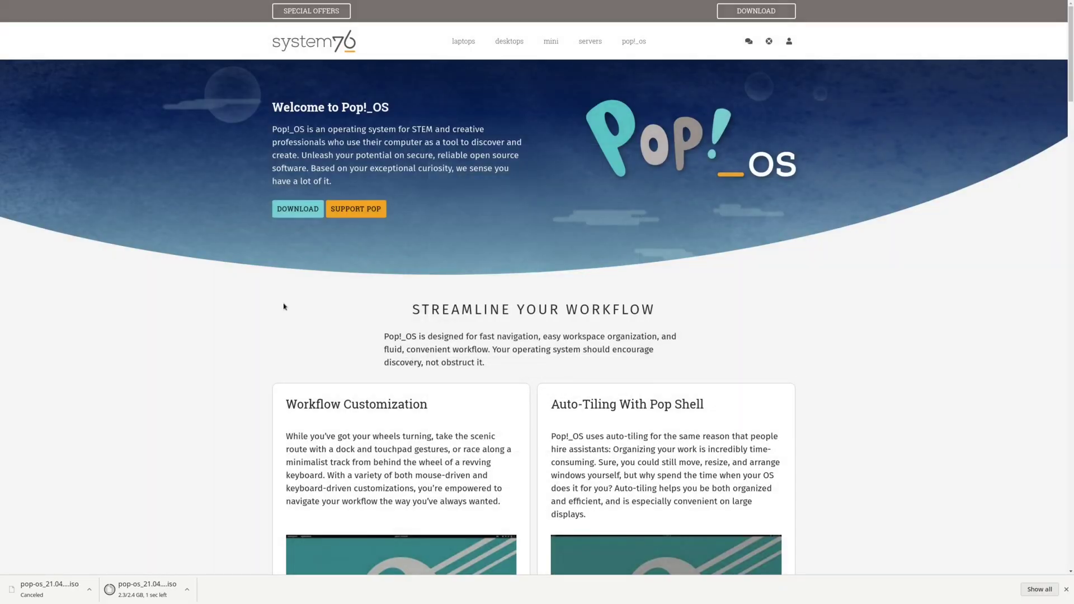
Look over the Pop!_OS web page and dismiss the downloads bar.
scroll(245, 349, "down", 5)
scroll(225, 382, "down", 4)
scroll(233, 386, "up", 9)
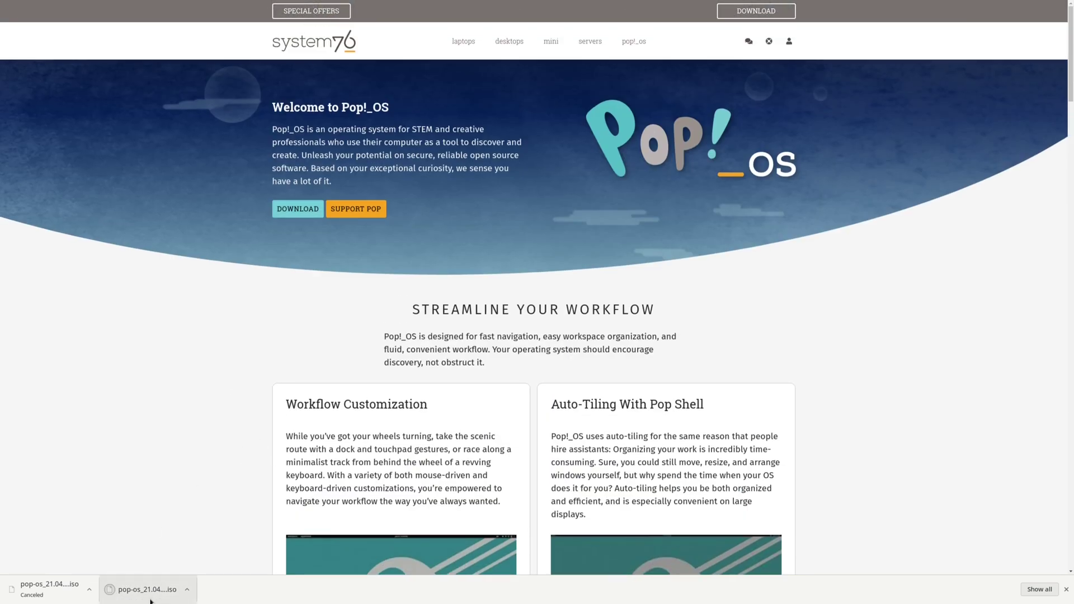
left_click(1066, 589)
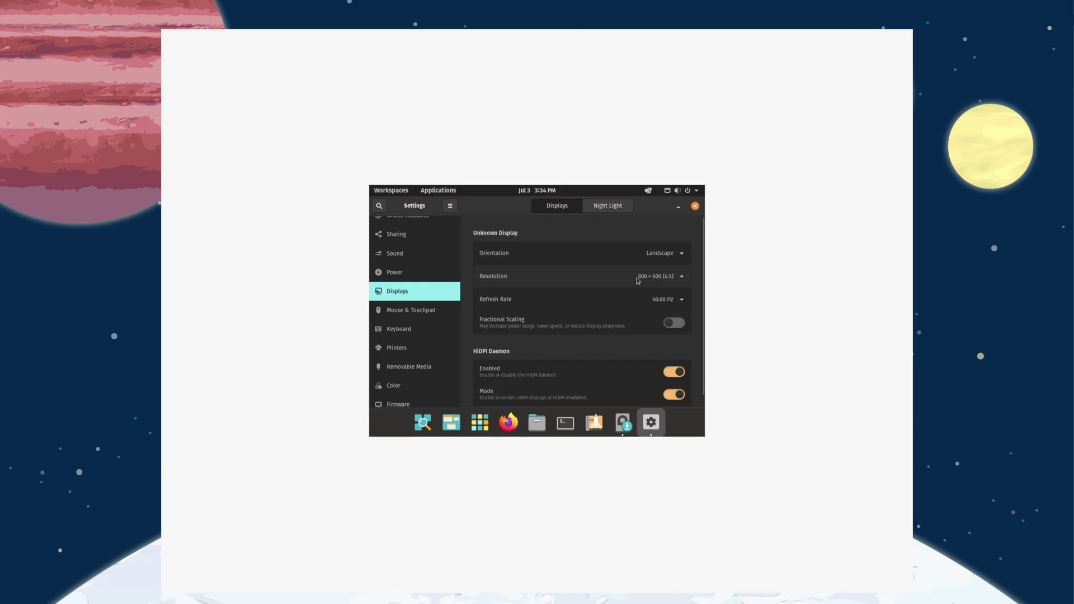
Set the live session's display resolution to 1792 × 1344 (4:3), keep the change and close Settings.
left_click(632, 276)
left_click(688, 206)
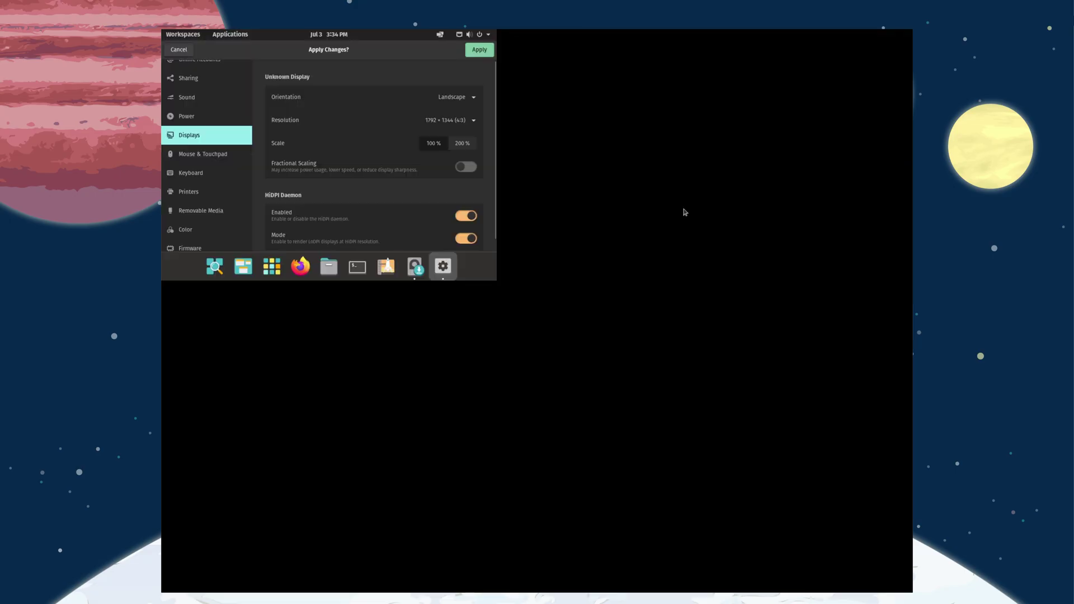
left_click(588, 340)
left_click(902, 50)
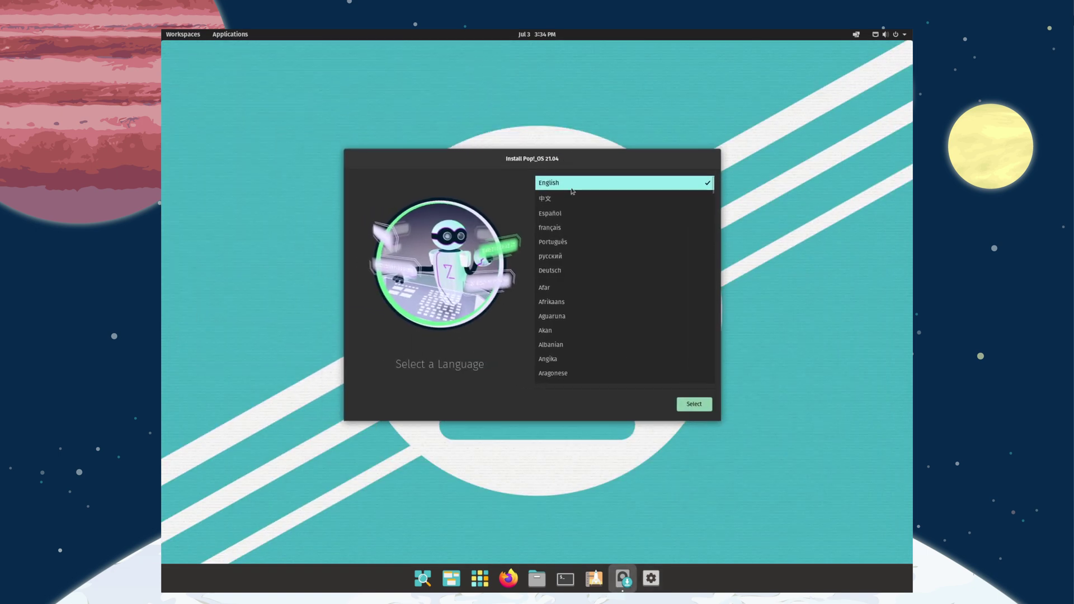
Choose English as the installer language and English (US) as the keyboard layout.
left_click(693, 404)
left_click(694, 404)
left_click(693, 401)
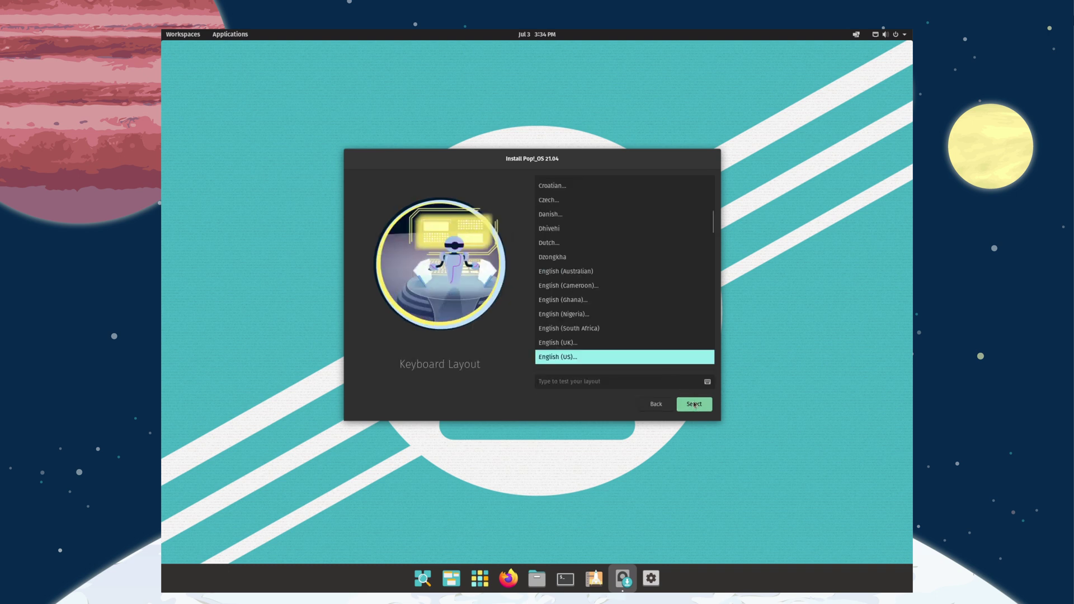
left_click(694, 404)
Choose the installation option and proceed to the user account form.
left_click(621, 259)
left_click(694, 404)
left_click(680, 404)
Create the user account with the full name and a confirmed account password, and decline drive encryption.
type("Gardiner")
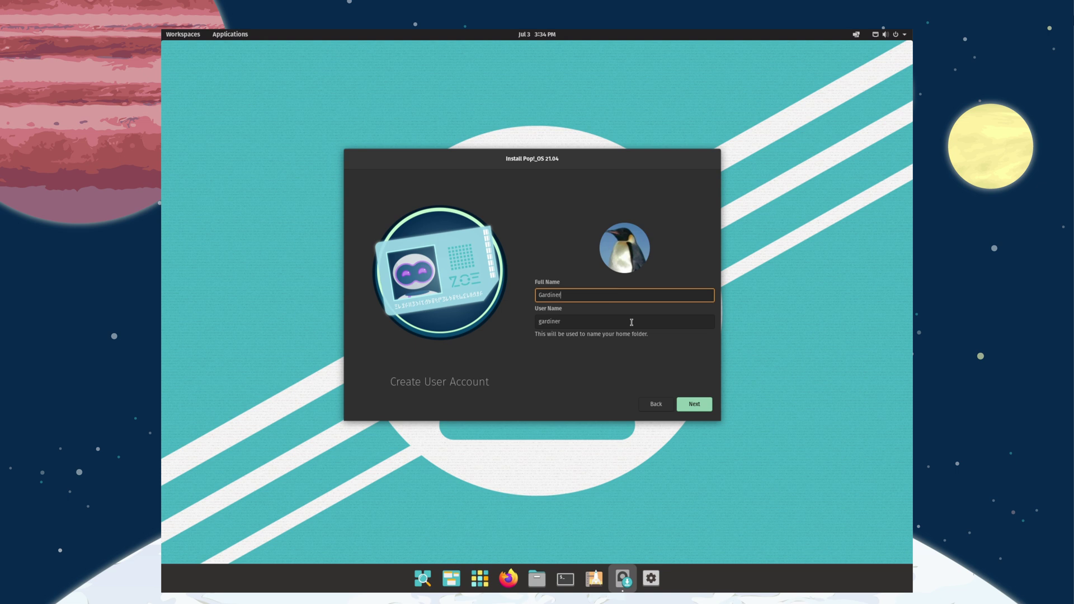
left_click(699, 407)
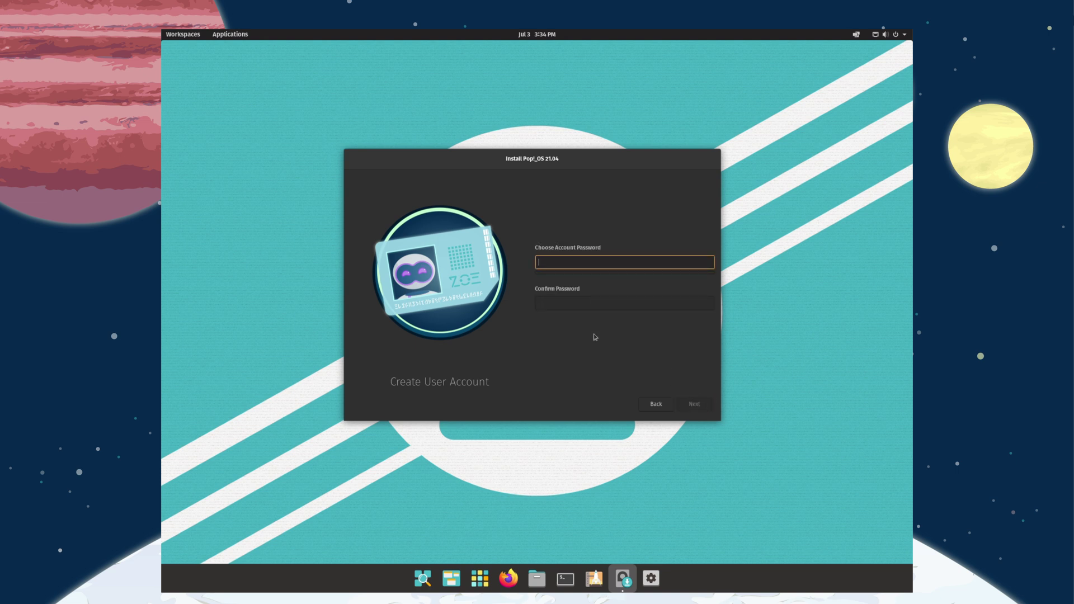
type("**********")
key("Tab")
type("******")
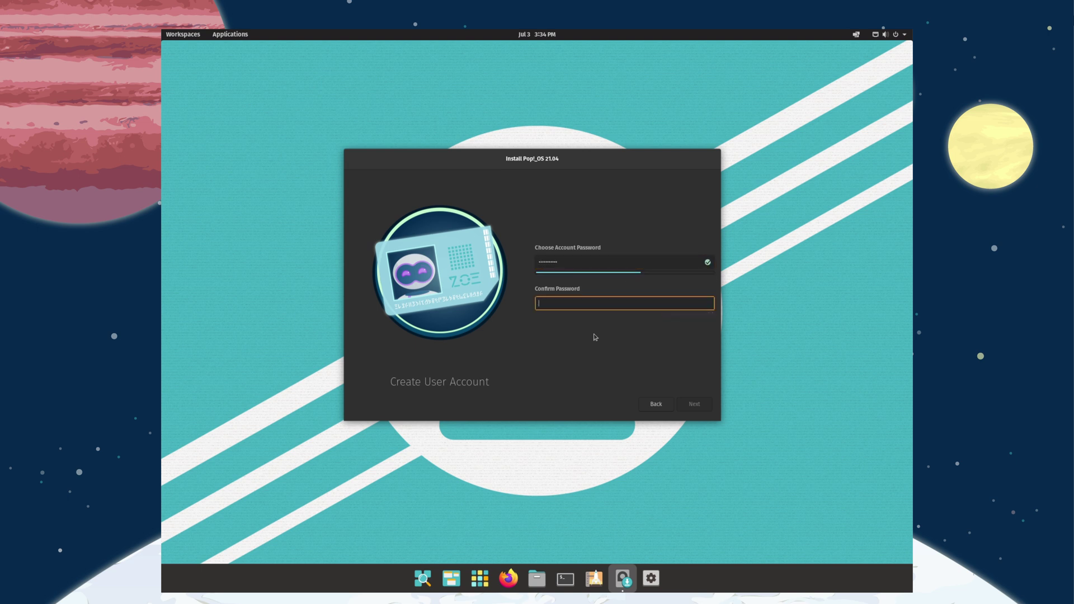
type("****")
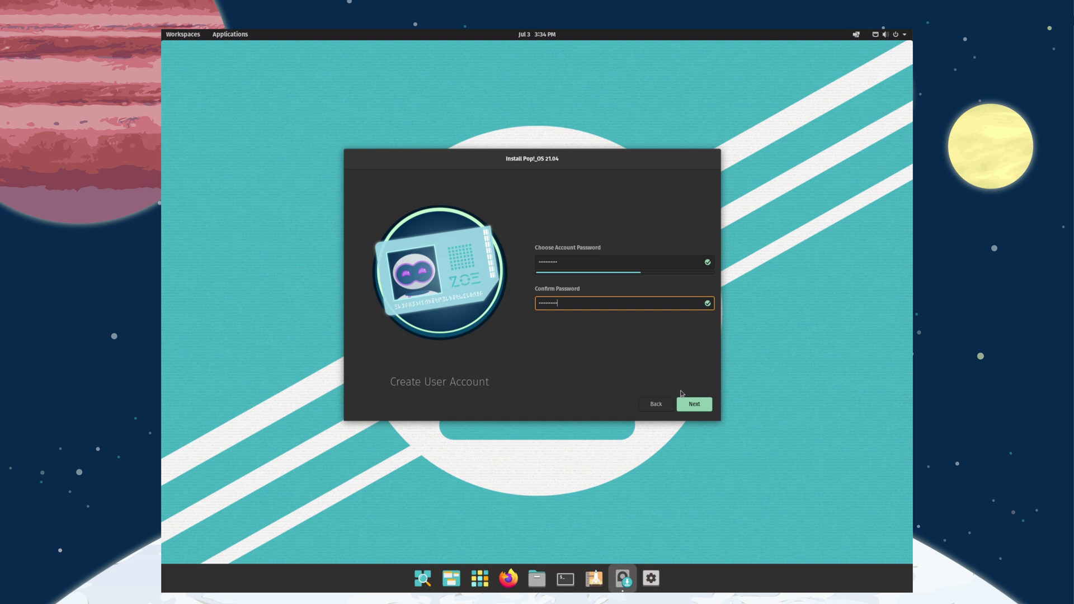
left_click(692, 404)
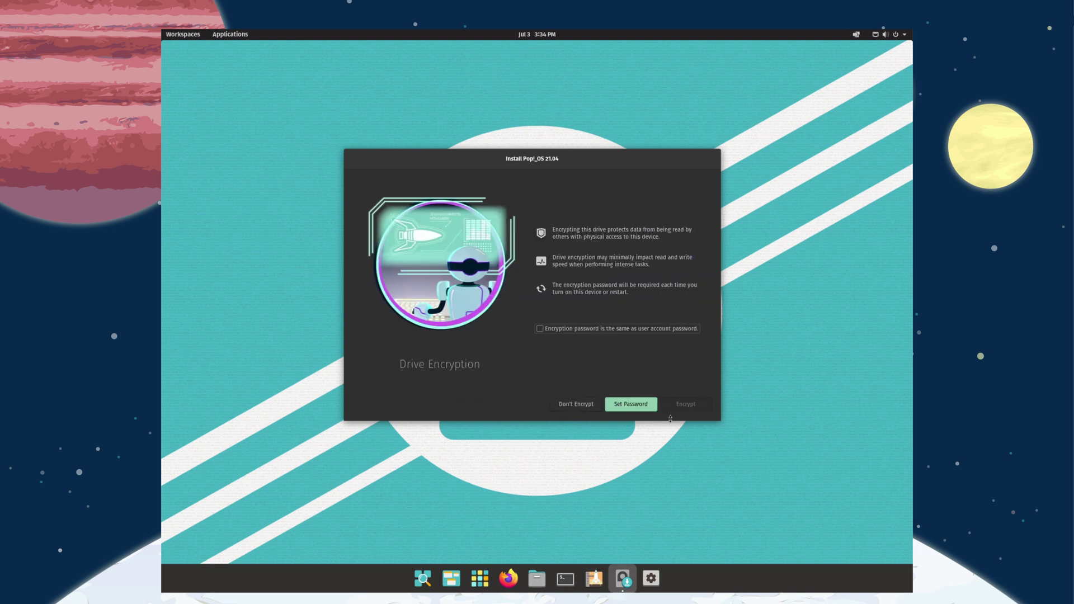
left_click(576, 404)
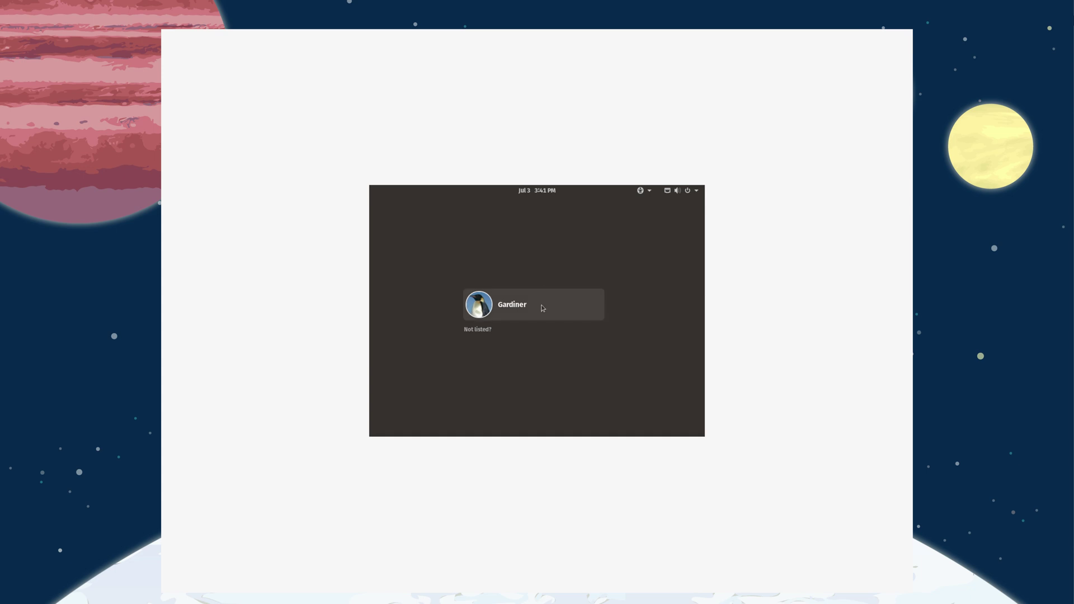
Log in to the newly installed system with the account password.
left_click(525, 304)
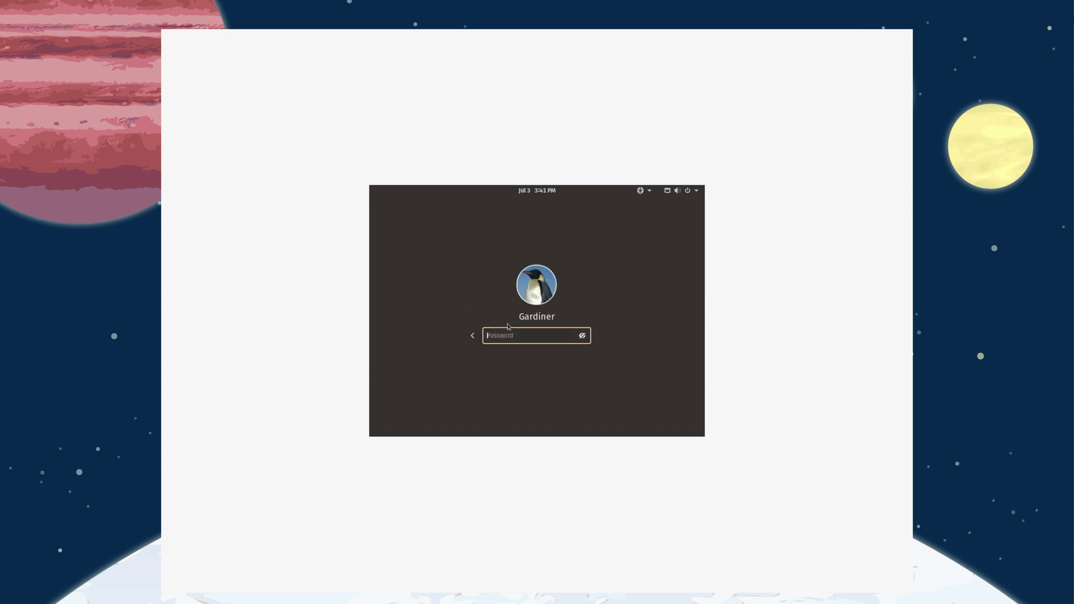
type("***********")
key("Return")
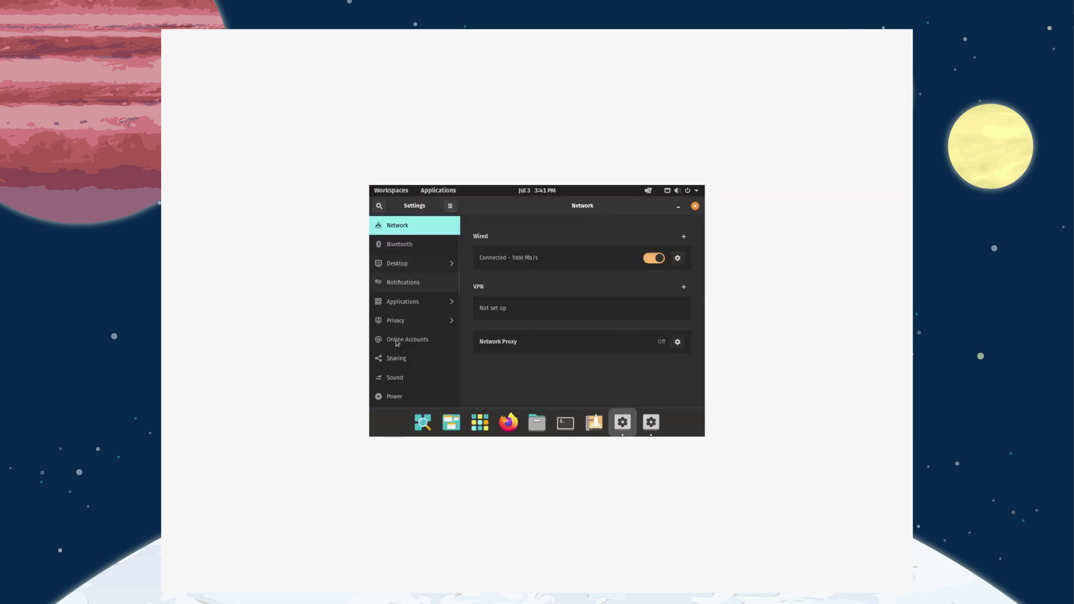
Open the Displays settings.
scroll(401, 330, "down", 3)
scroll(402, 327, "down", 1)
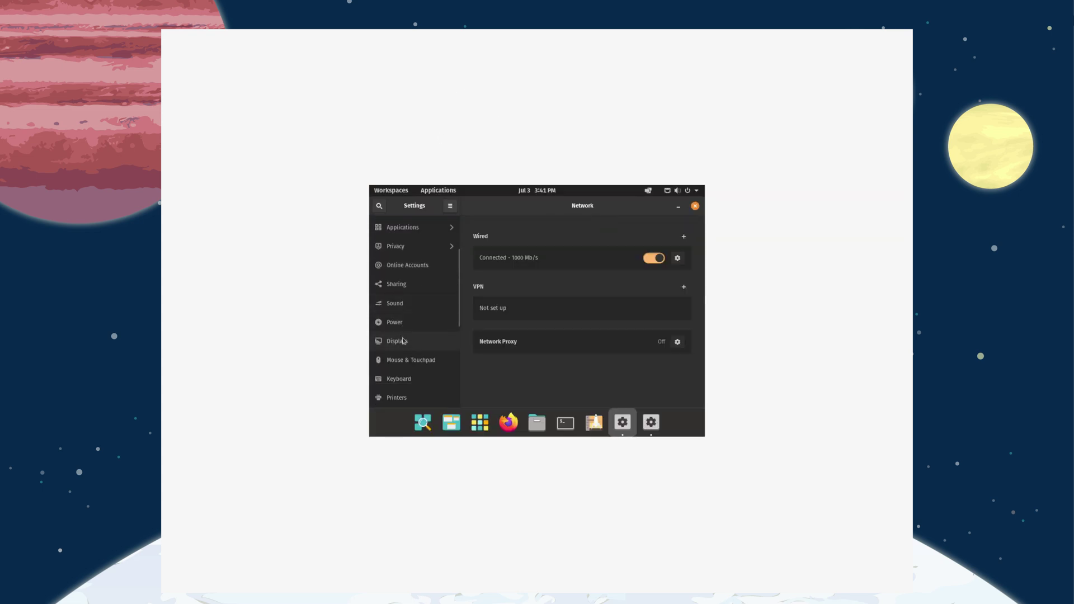
left_click(403, 341)
Try the 1920 × 1440 (4:3) display resolution and revert the settings.
left_click(655, 277)
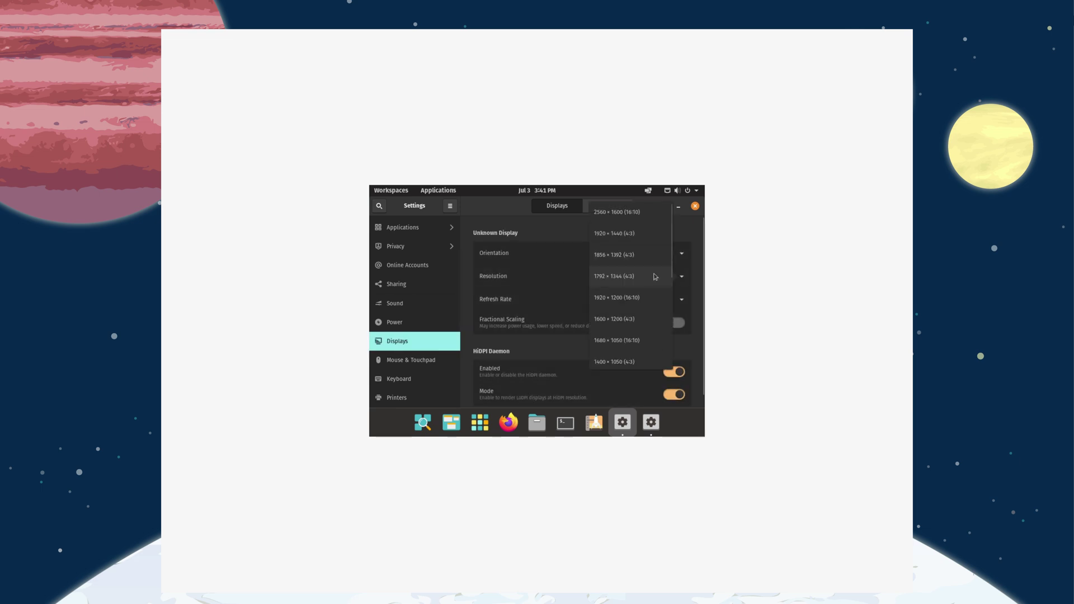
left_click(630, 234)
left_click(688, 205)
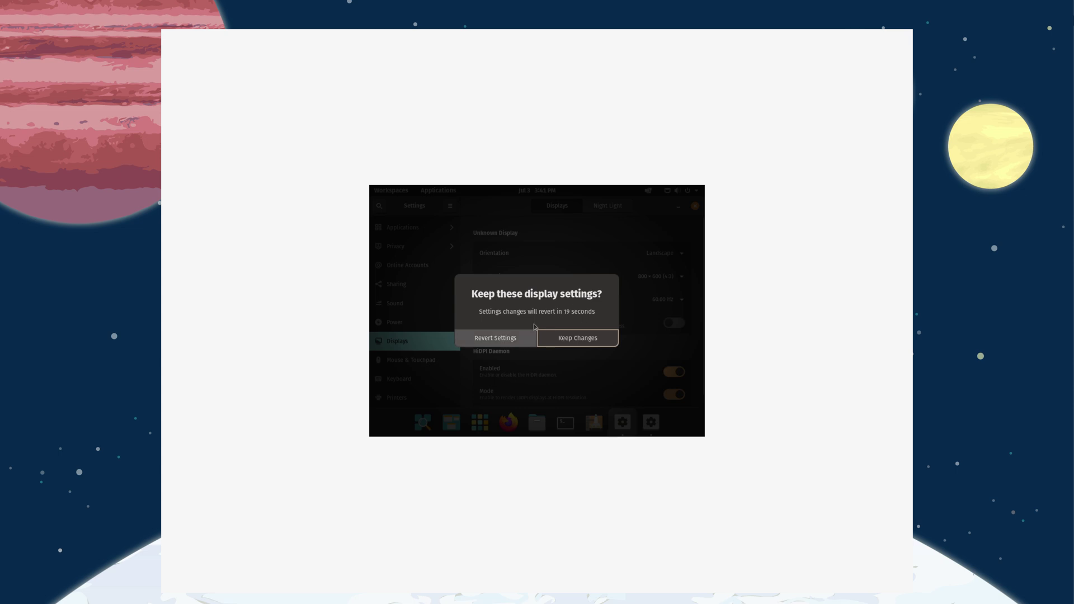
left_click(495, 338)
Change the installed system's display resolution to 1792 × 1344 (4:3), keep the change and close Settings.
left_click(651, 278)
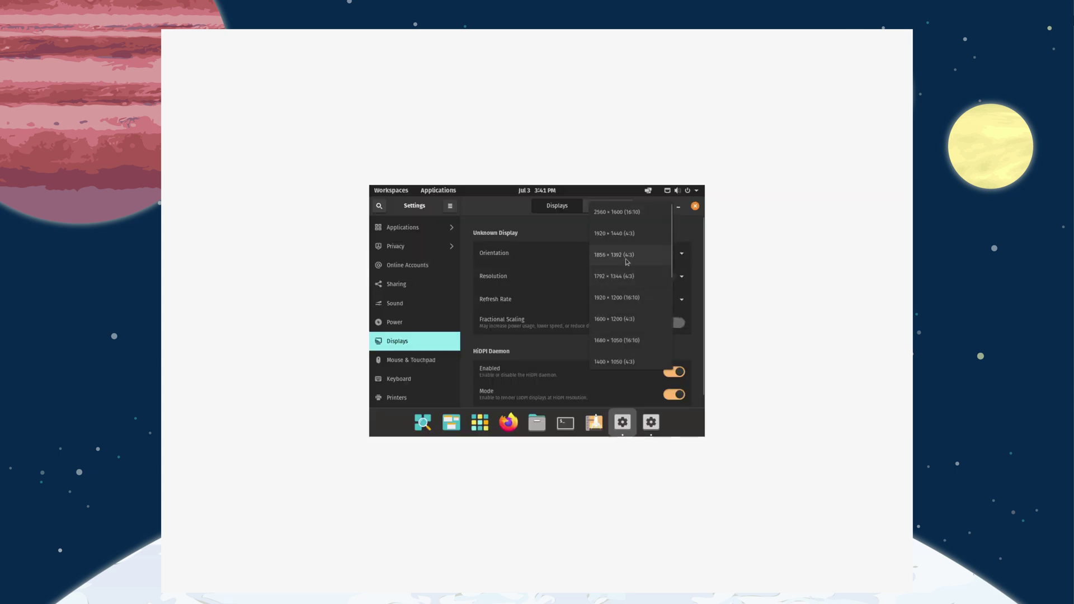
left_click(627, 256)
left_click(688, 205)
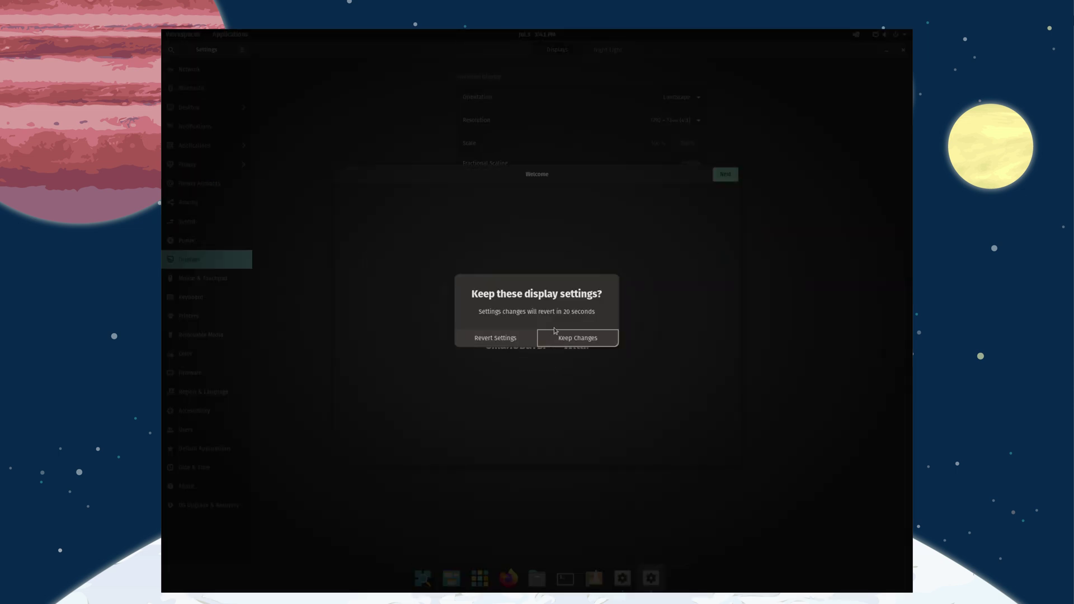
left_click(557, 336)
left_click(902, 51)
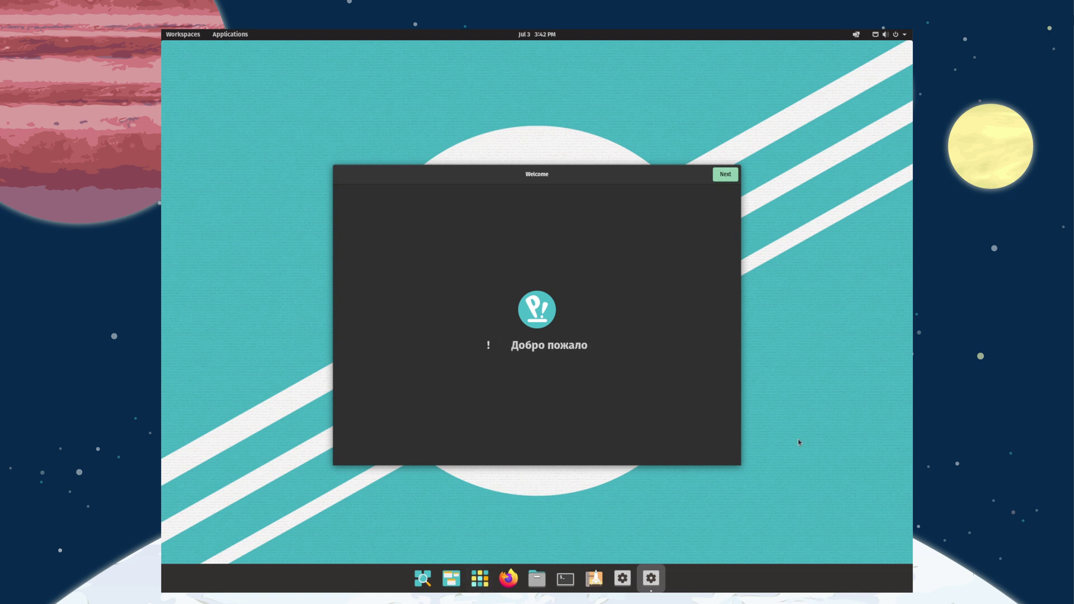
Keep the English (US) keyboard layout in the initial setup, compare the dock layouts and choose "Dock doesn't extend to edges".
left_click(725, 175)
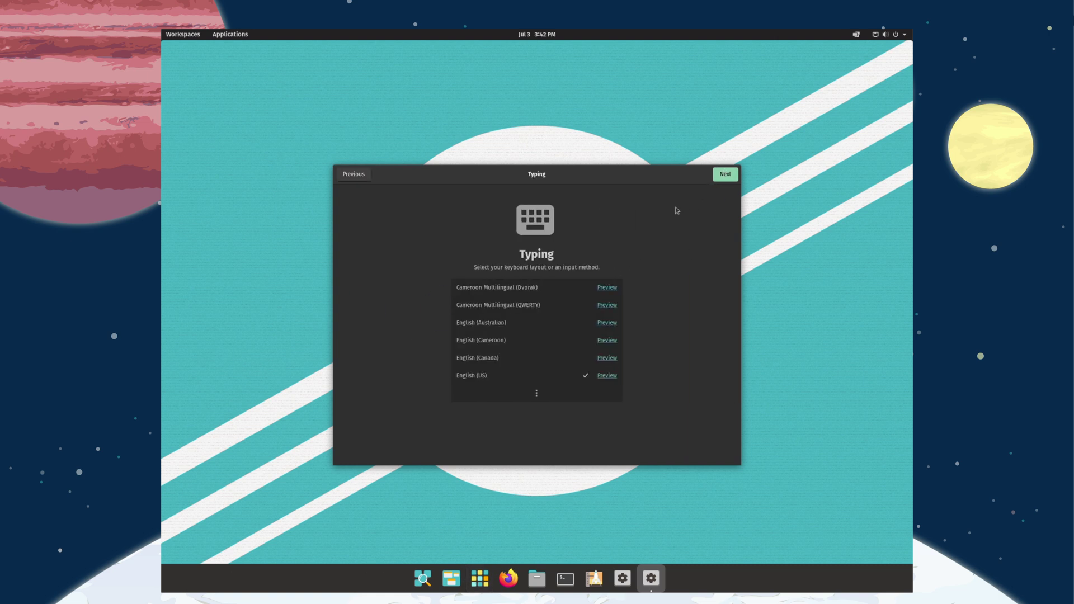
left_click(725, 175)
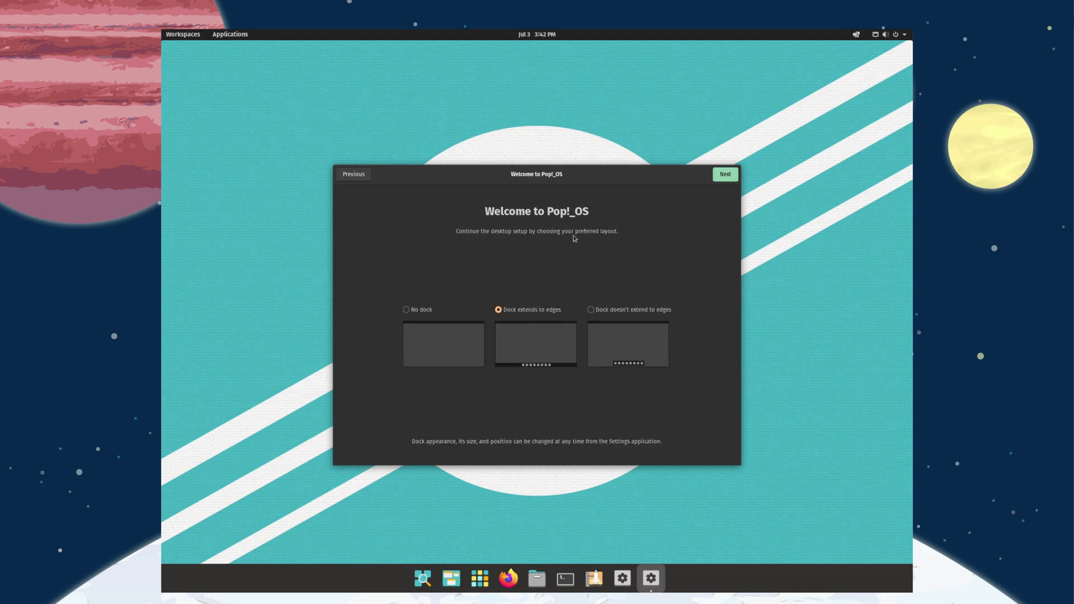
left_click(406, 310)
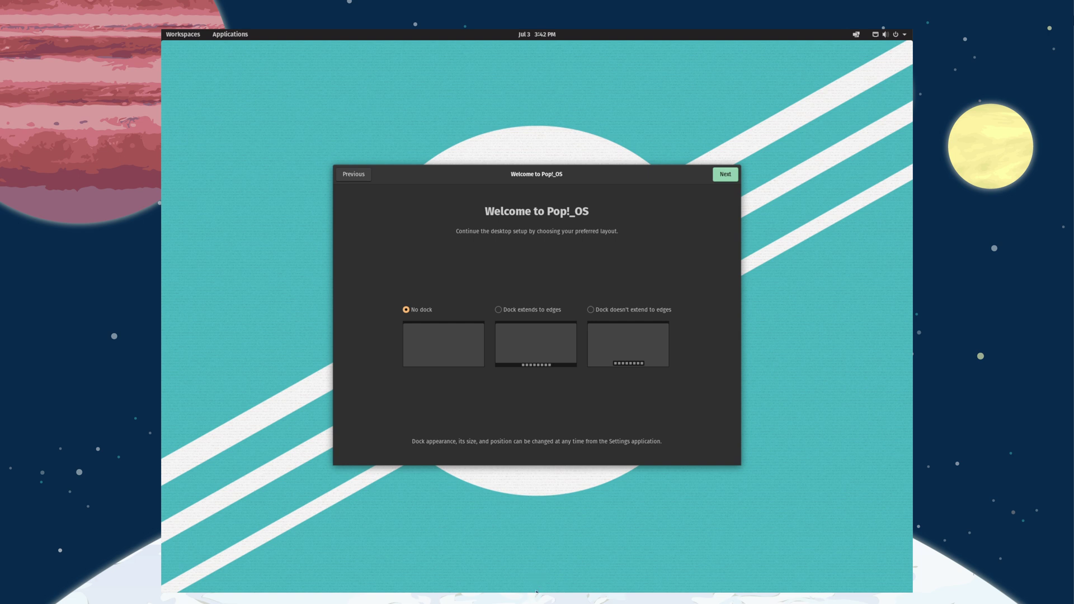
left_click(591, 310)
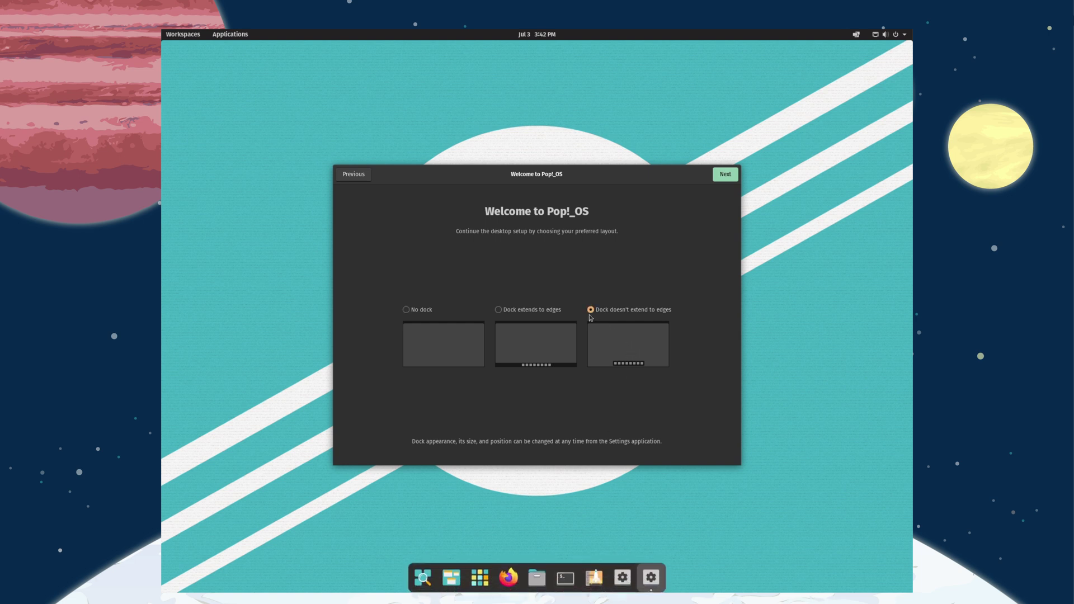
left_click(499, 310)
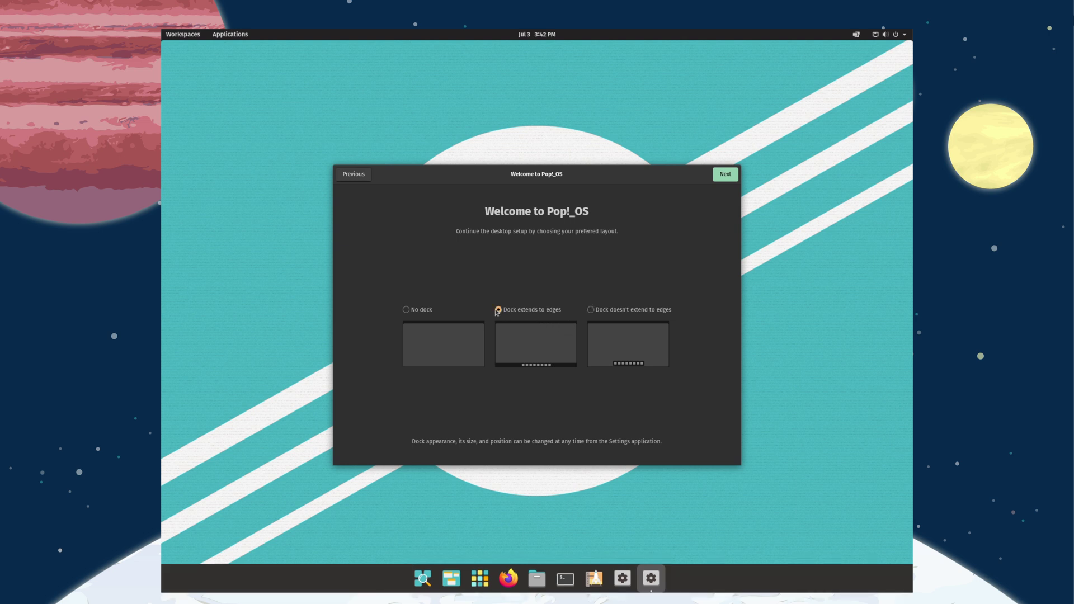
left_click(591, 312)
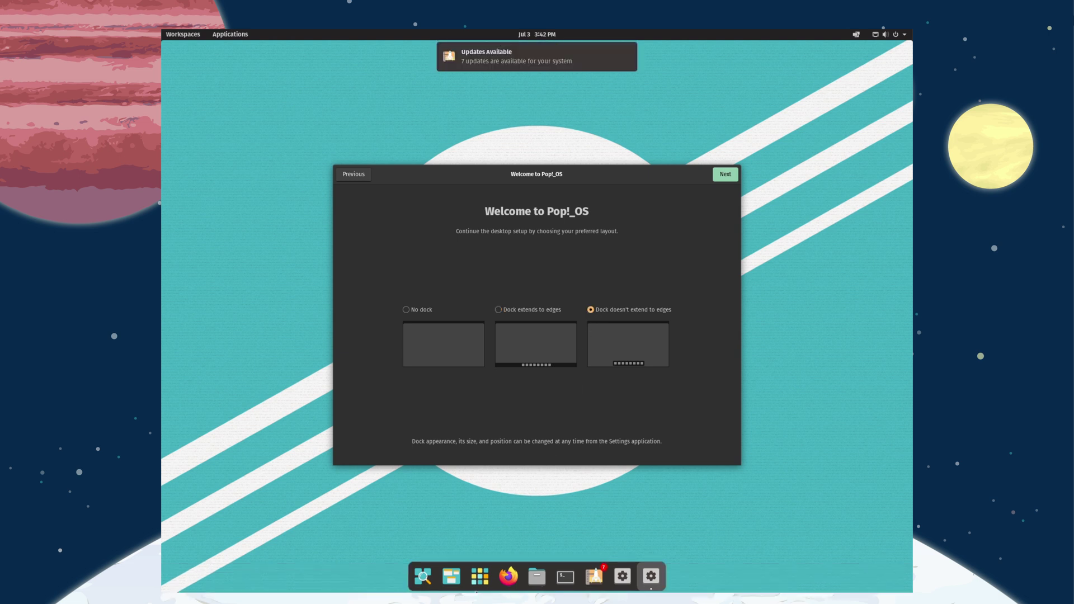
left_click(734, 180)
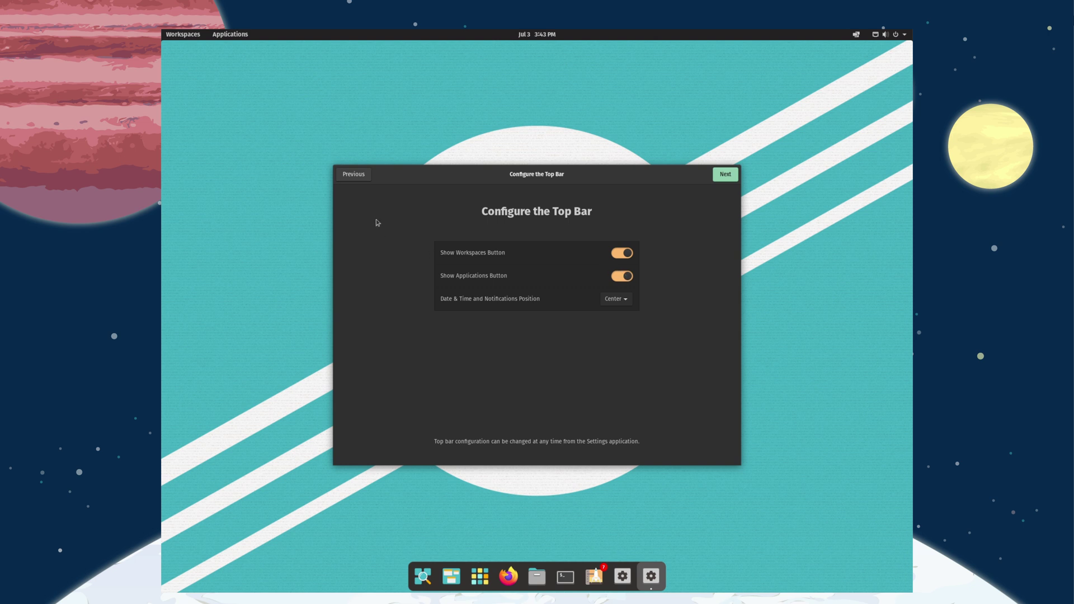
Preview the Workspaces overview and the Applications grid, returning to the top bar configuration.
left_click(183, 35)
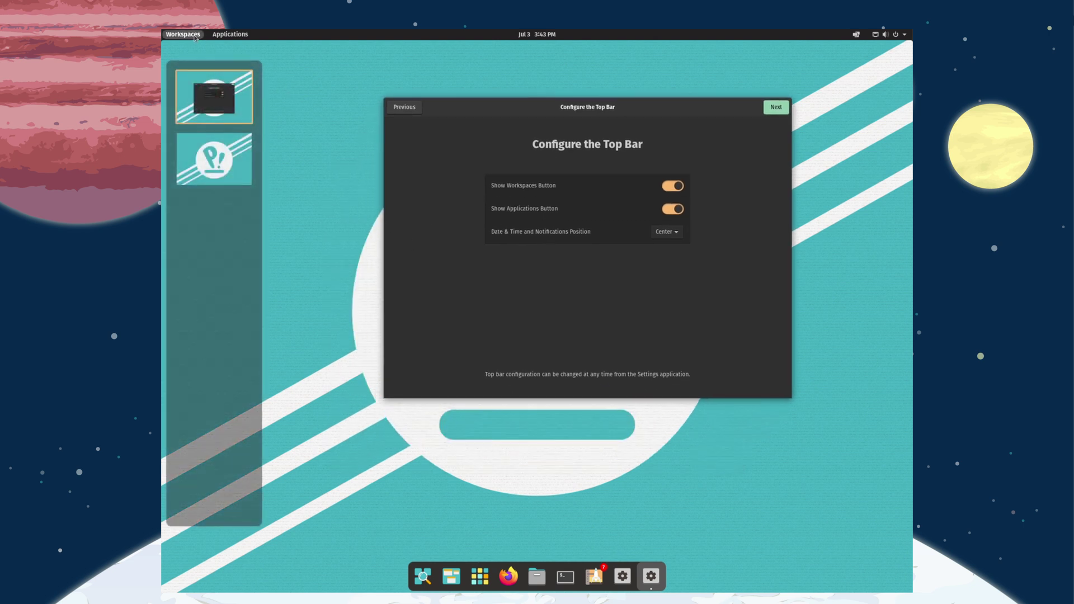
left_click(183, 34)
left_click(241, 37)
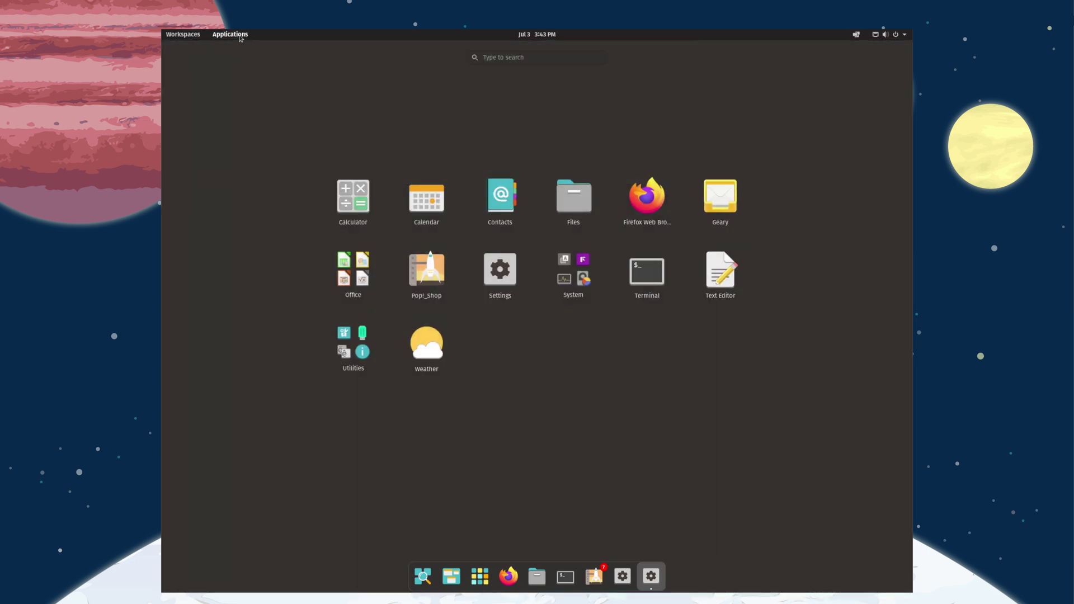
left_click(241, 37)
left_click(216, 35)
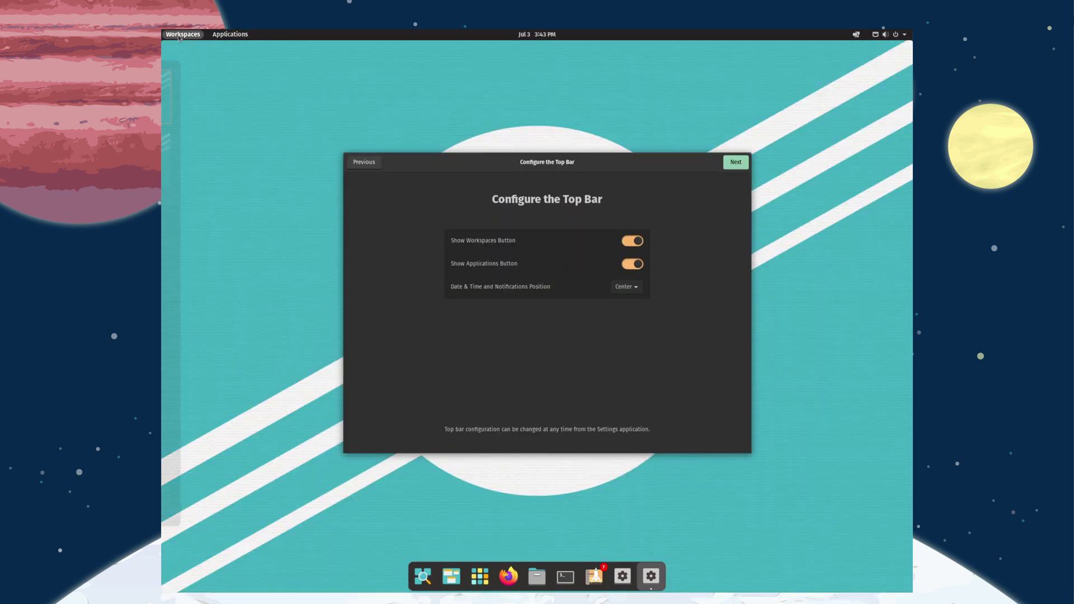
left_click(182, 35)
left_click(182, 35)
left_click(181, 34)
left_click(182, 35)
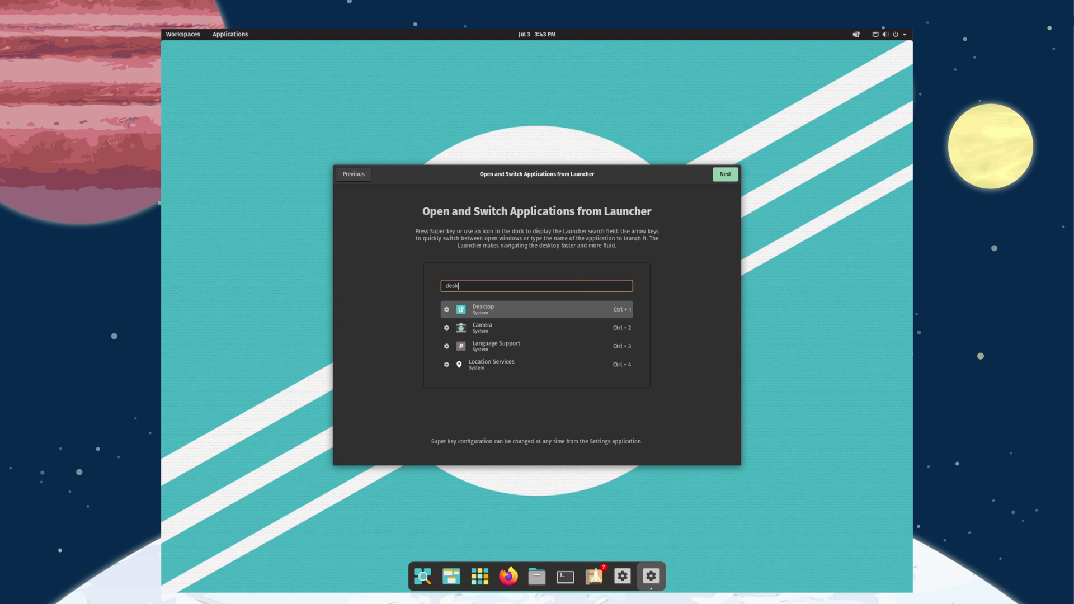
Open the Launcher to examine its search field and close it again.
left_click(422, 576)
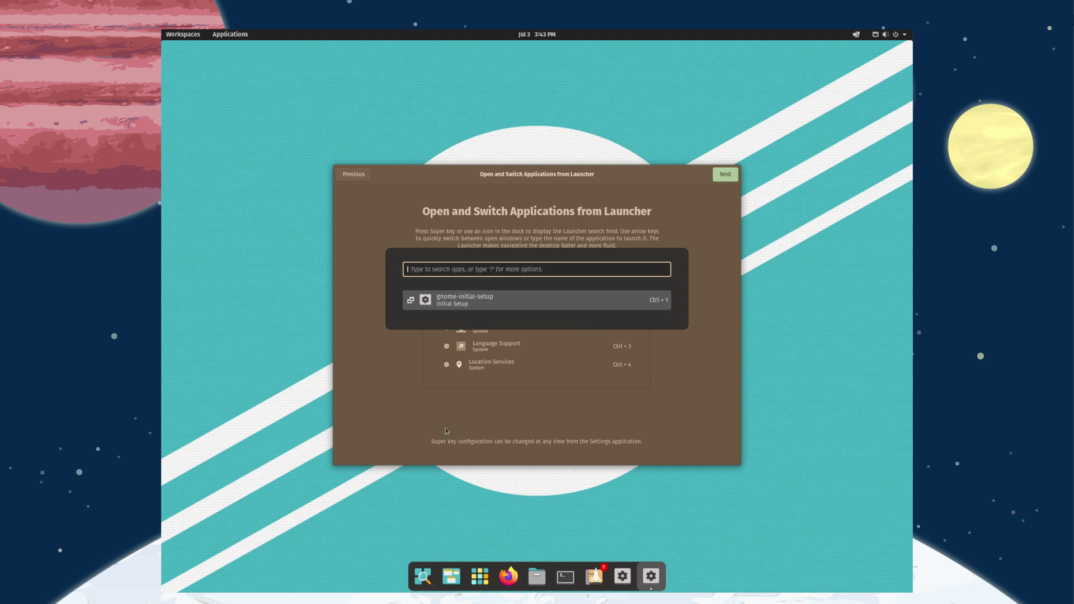
left_click(422, 576)
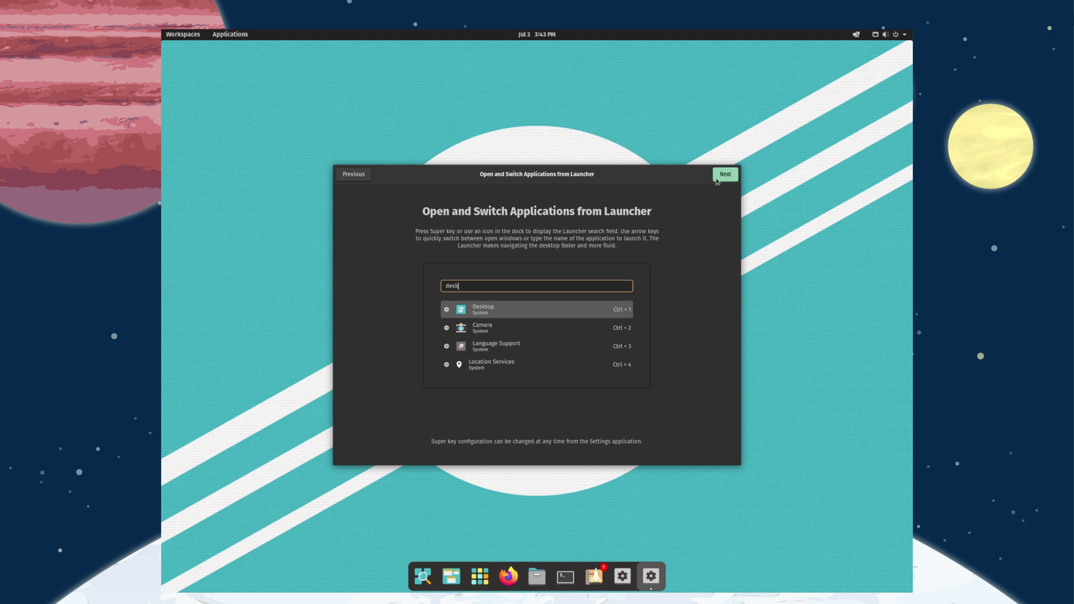
Advance the initial setup past the gestures page and leave Location Services off, reaching the Time Zone page.
left_click(718, 180)
left_click(352, 176)
left_click(722, 179)
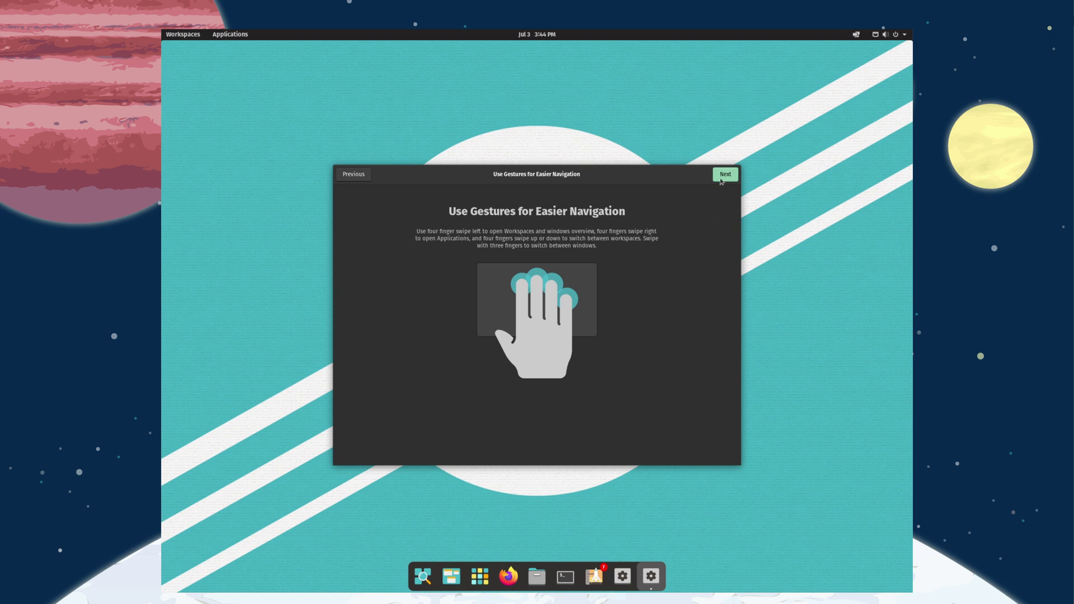
left_click(721, 179)
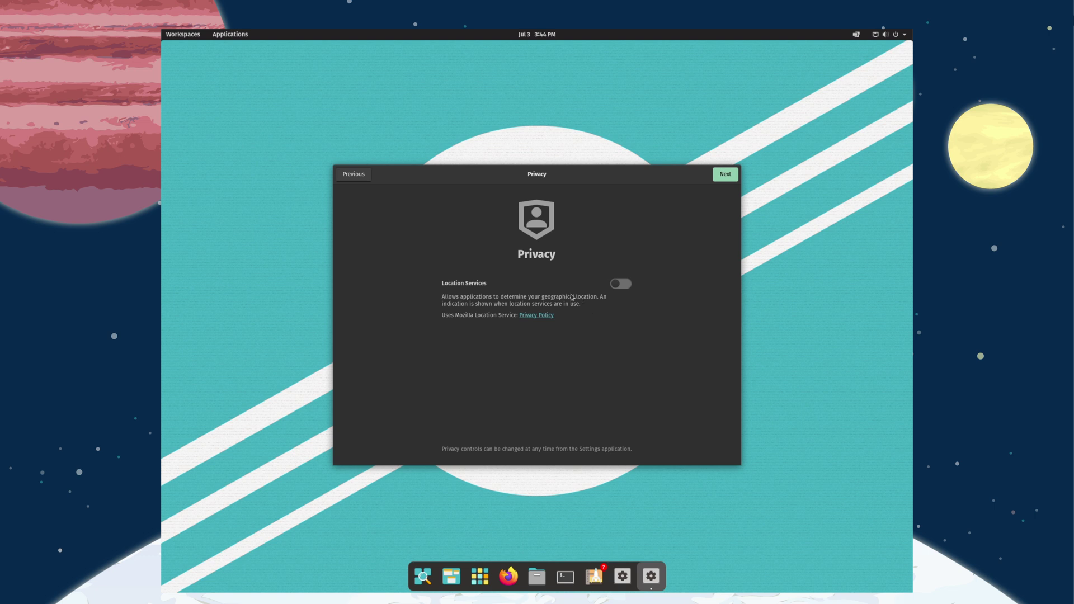
left_click(723, 178)
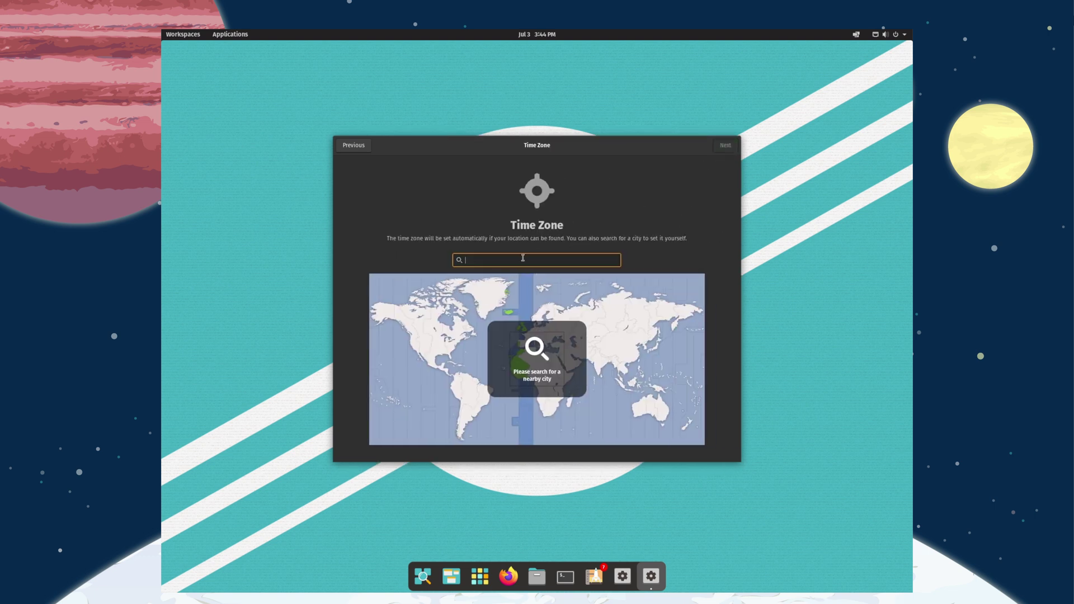
Set the time zone to New York, United States, after searching for "new york" and "America".
type("nwqew")
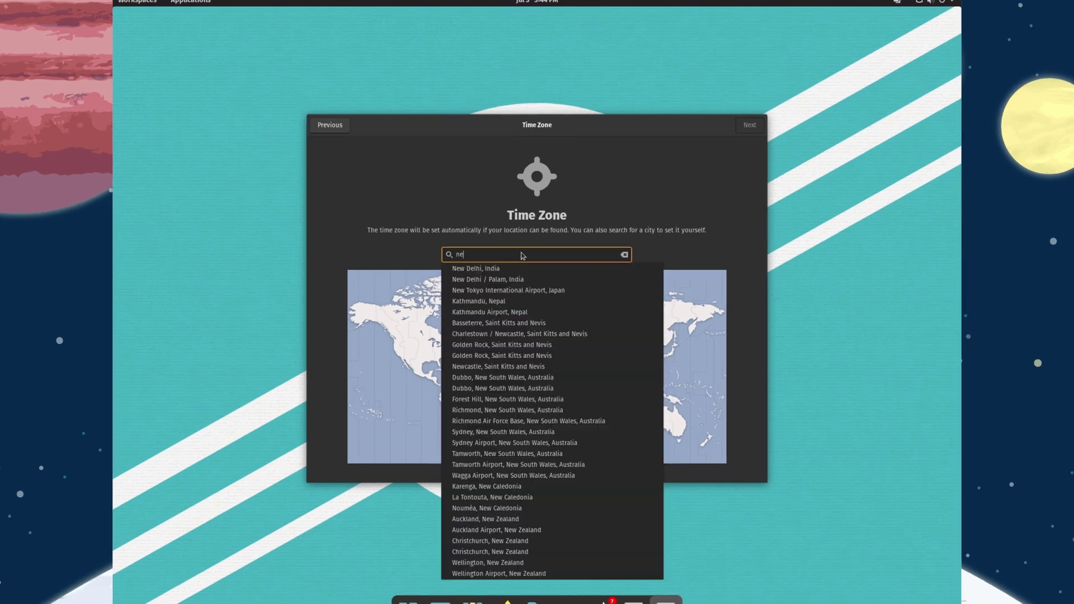
type(" york")
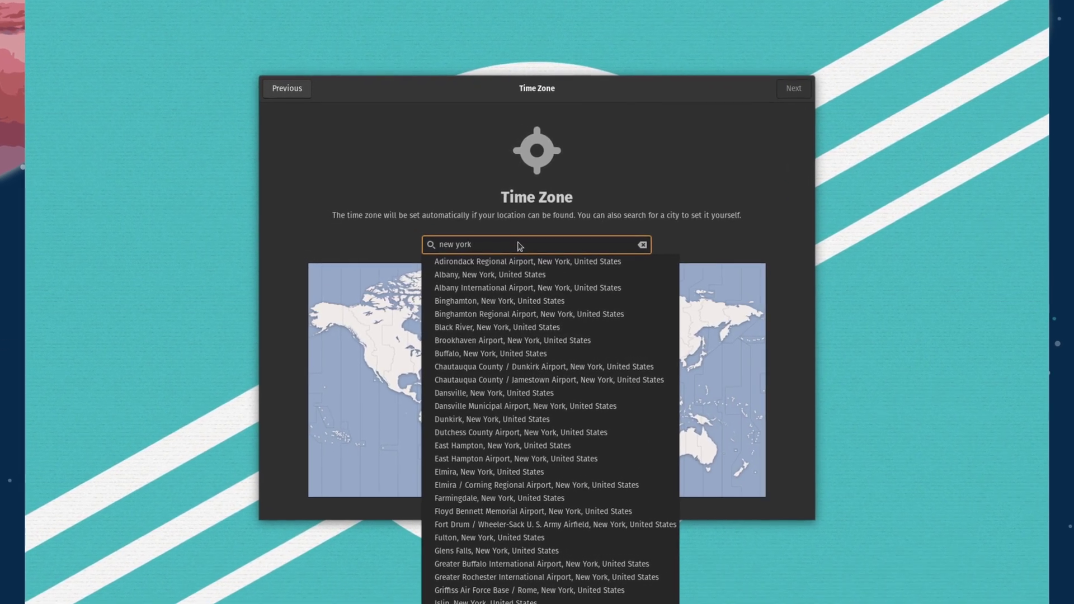
triple_click(516, 241)
type("America")
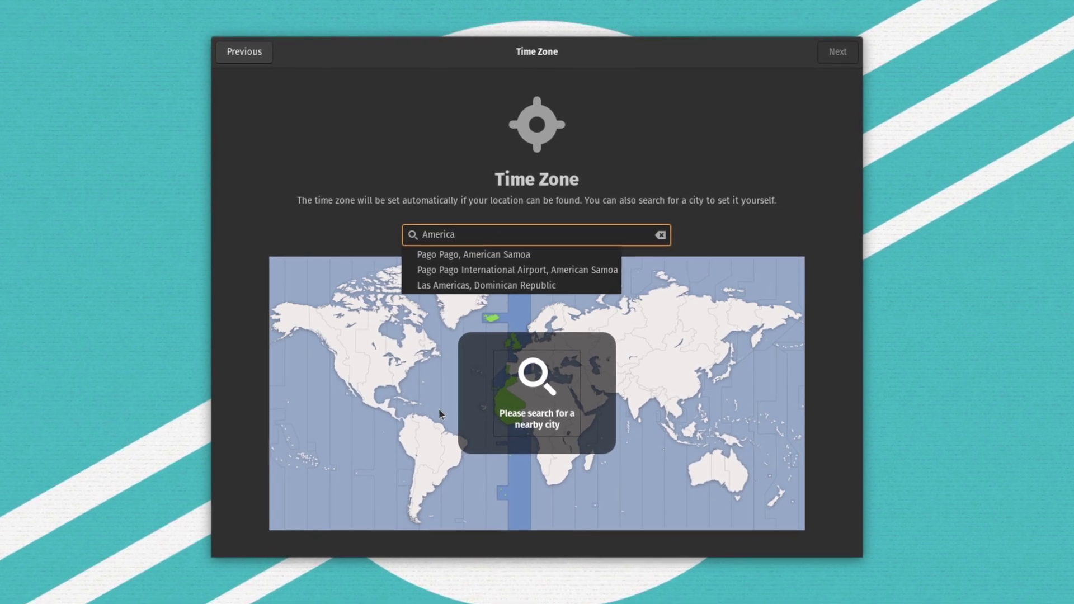
left_click(425, 365)
left_click(406, 369)
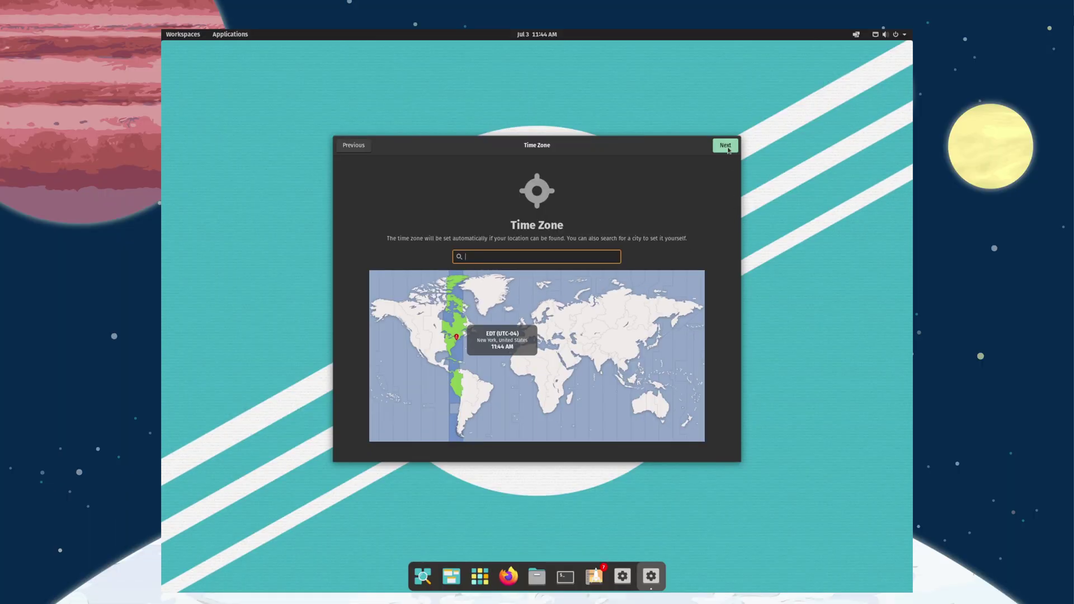
Advance through the remaining initial setup pages and finish the setup to start using Pop!_OS.
left_click(727, 146)
scroll(595, 335, "down", 3)
left_click(727, 145)
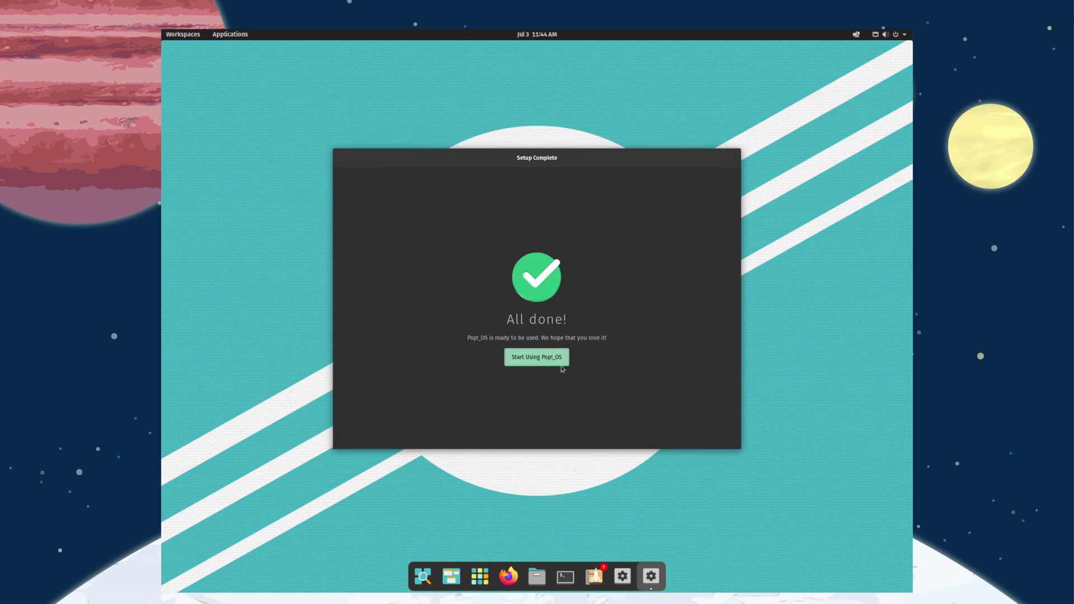
left_click(532, 362)
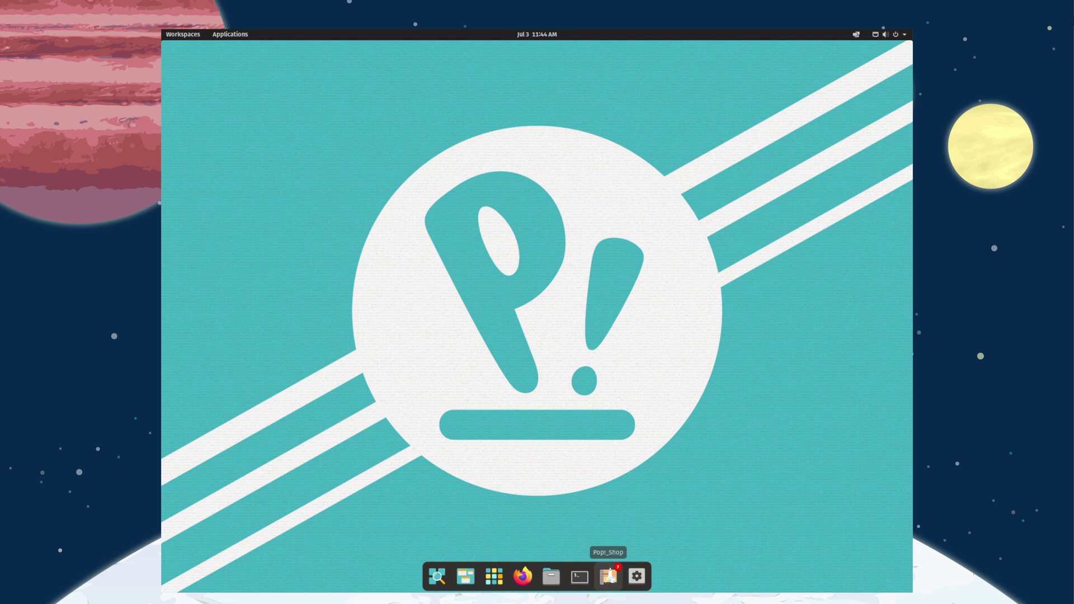
Open Pop!_Shop and install Visual Studio Code from the Pop!_Picks.
left_click(609, 576)
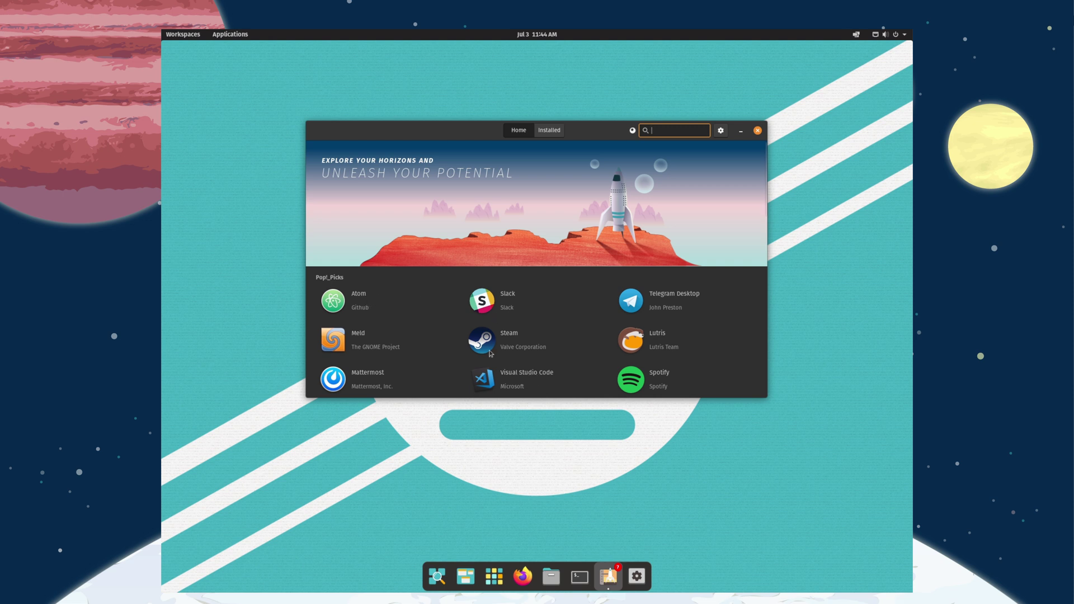
scroll(490, 353, "down", 2)
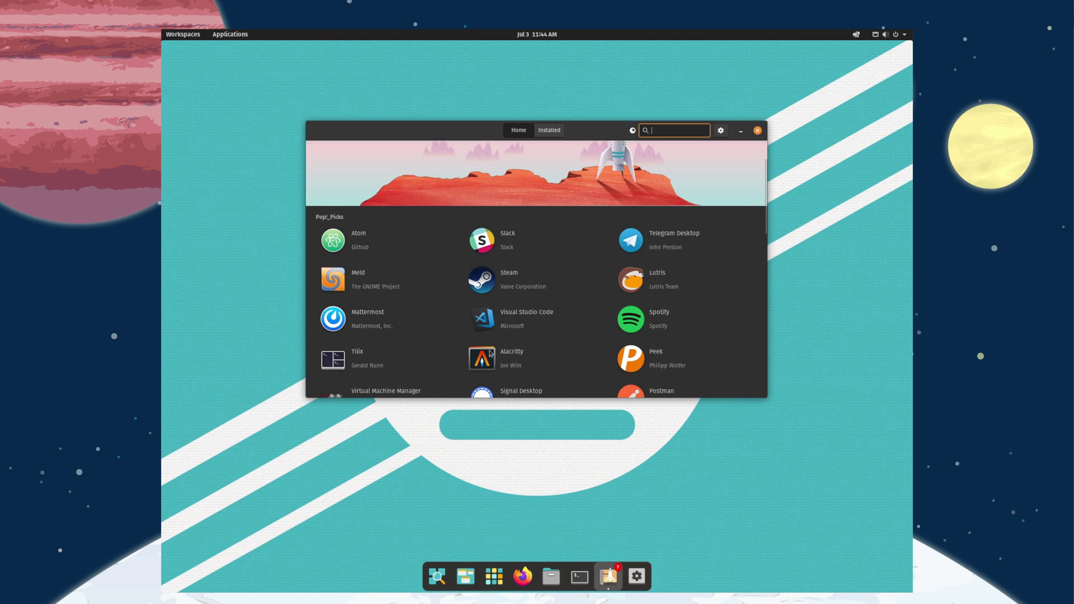
left_click(519, 321)
left_click(613, 173)
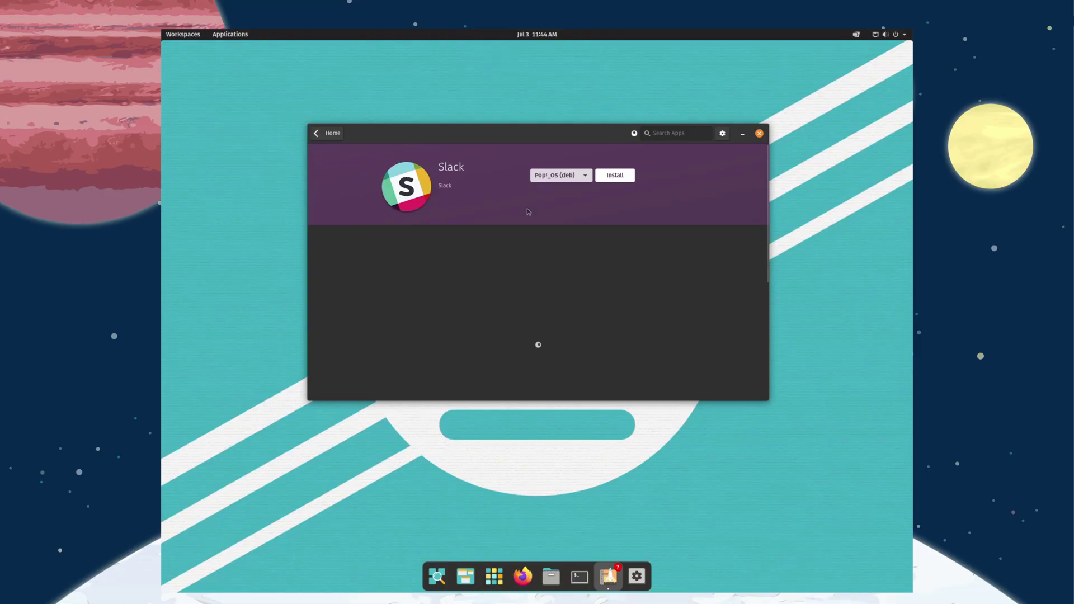
Compare the package sources offered for Slack, keeping Pop!_OS (deb), and return to browse the Pop!_Picks on the shop's home page.
left_click(554, 176)
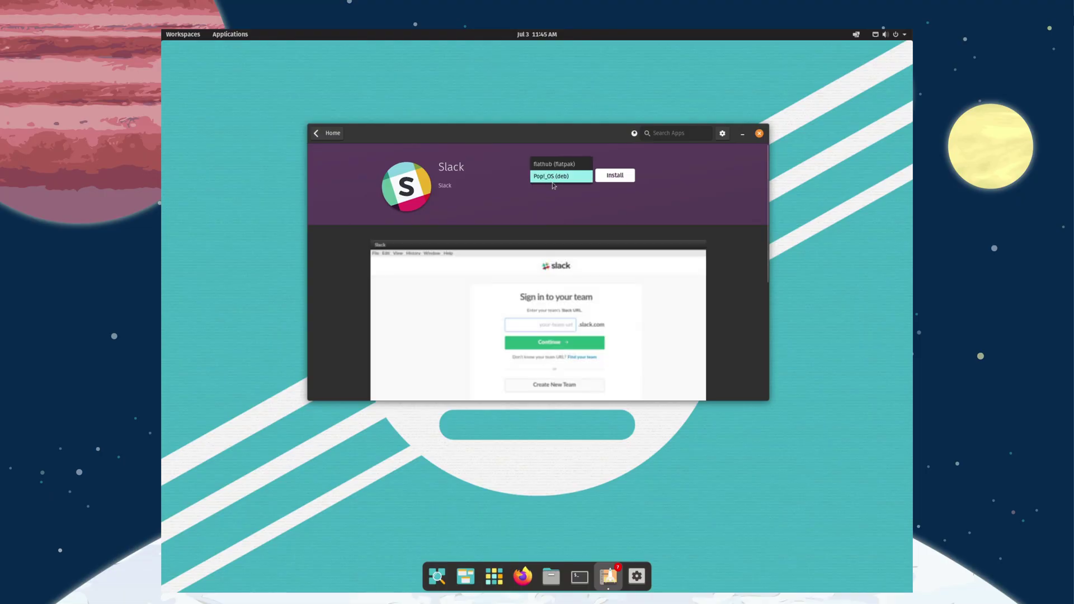
left_click(553, 180)
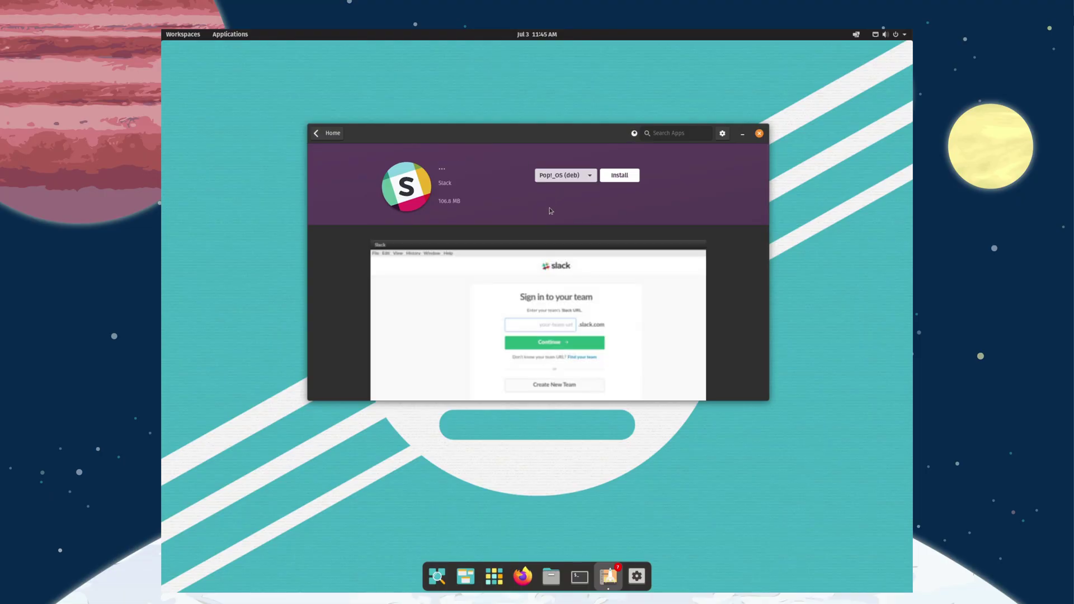
left_click(317, 134)
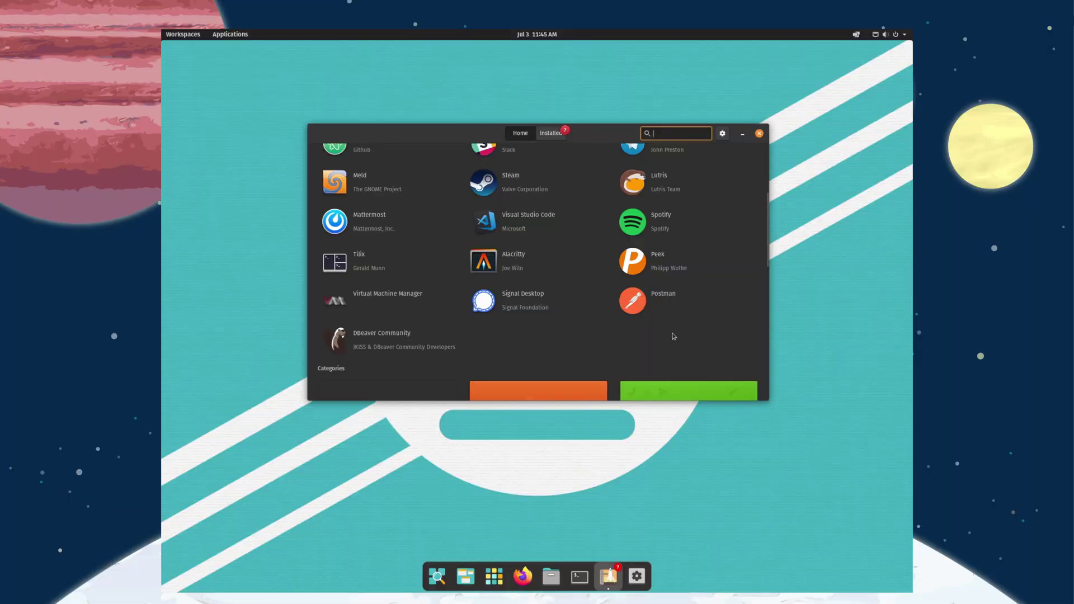
scroll(673, 336, "up", 1)
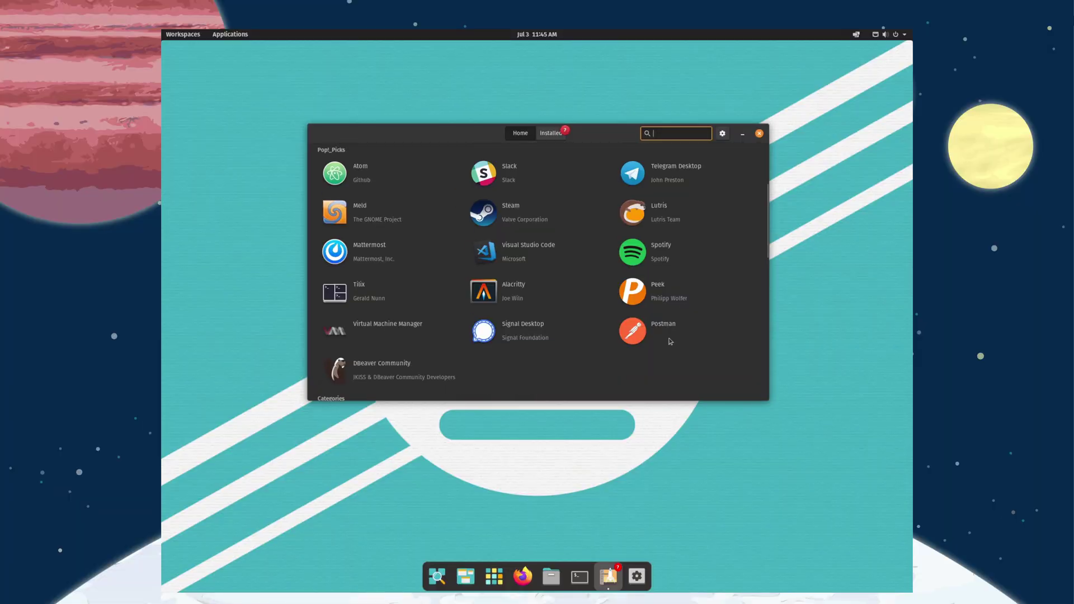
scroll(659, 345, "up", 2)
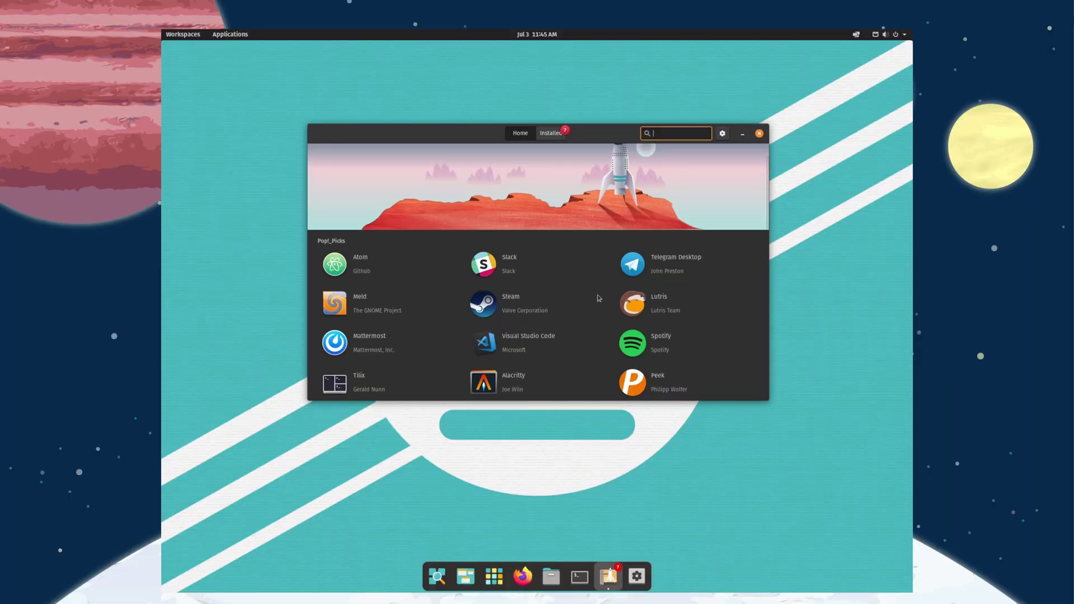
scroll(595, 287, "down", 2)
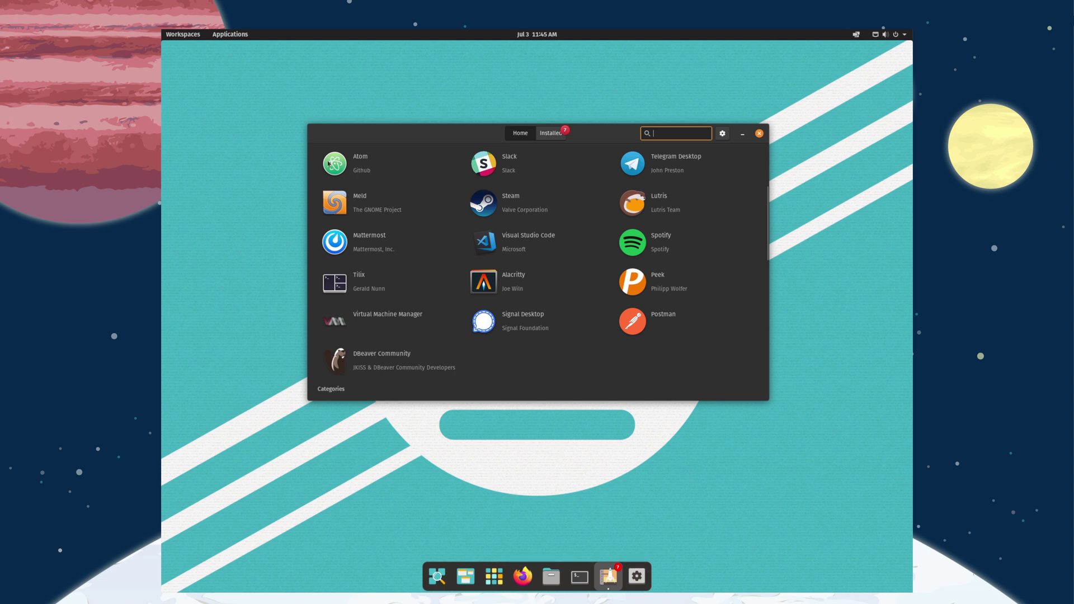
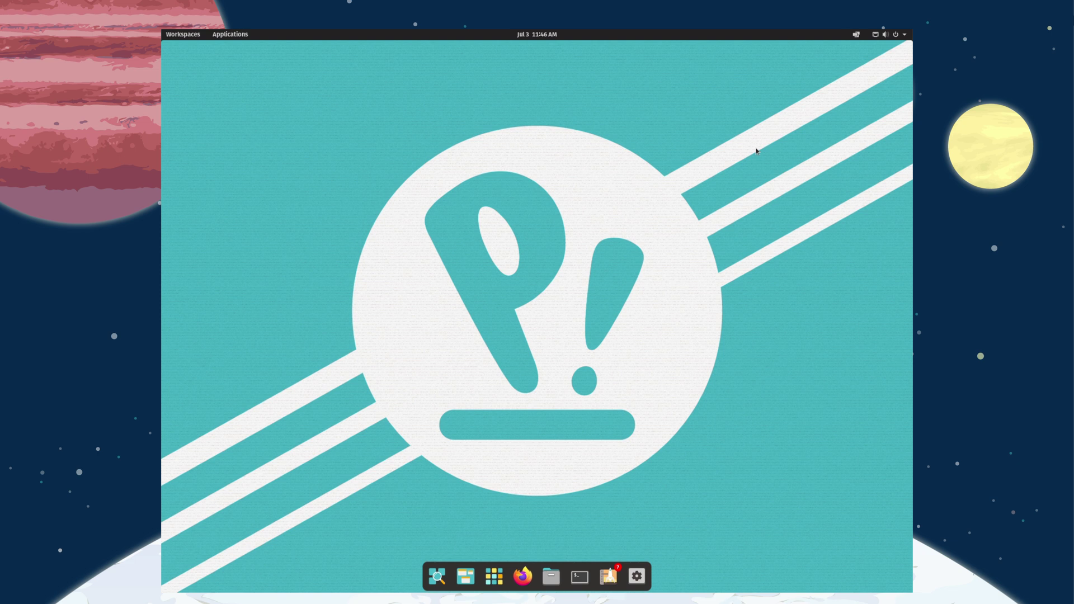
Search the Launcher for "vs", start Visual Studio Code and maximize its window.
type("d")
key("BackSpace")
type("vs")
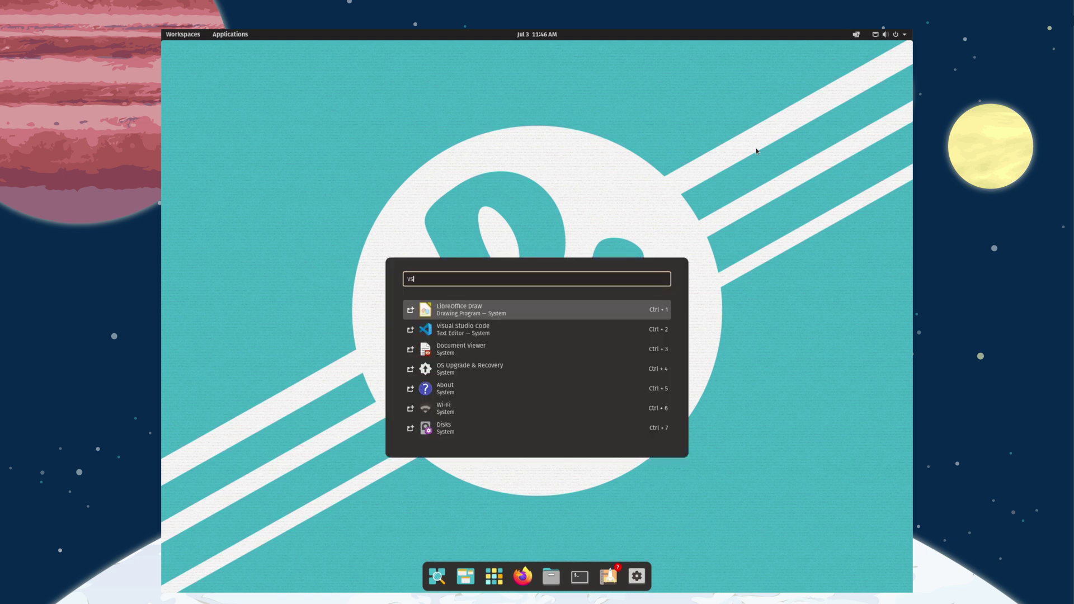
key("Down")
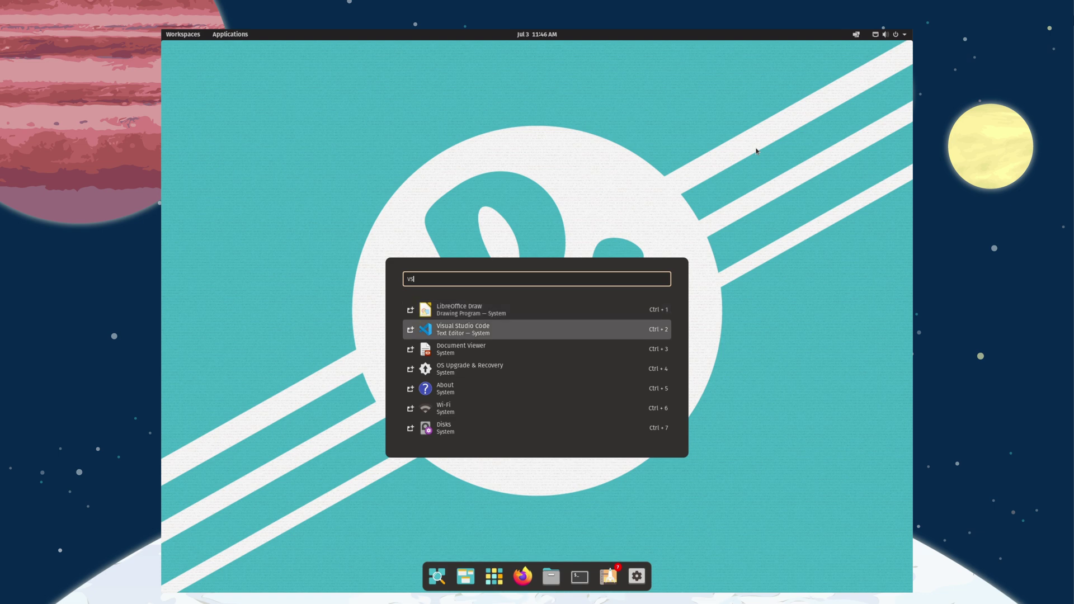
key("Return")
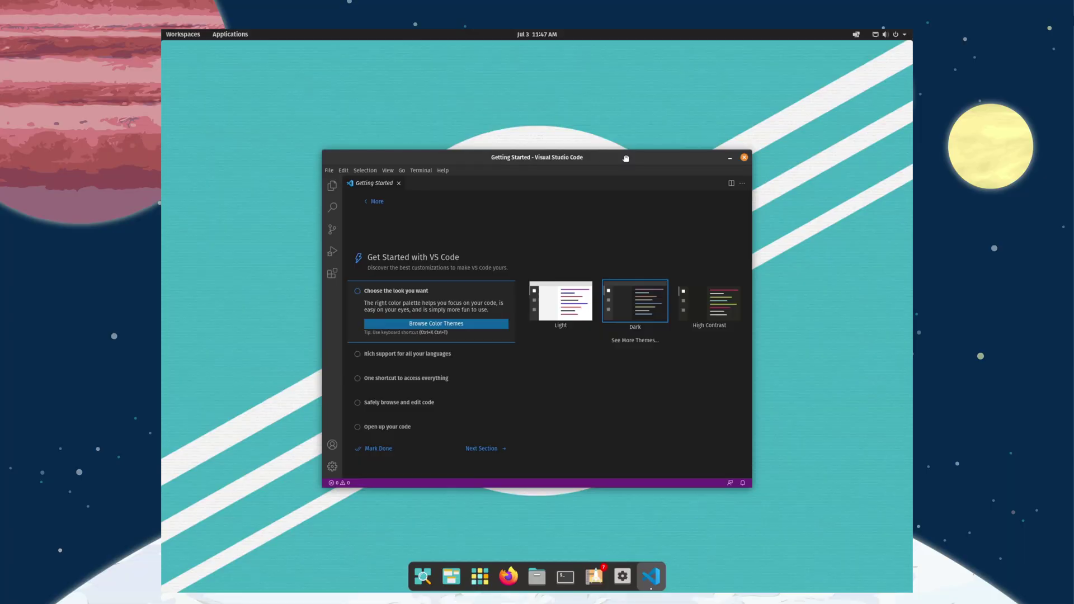
double_click(625, 158)
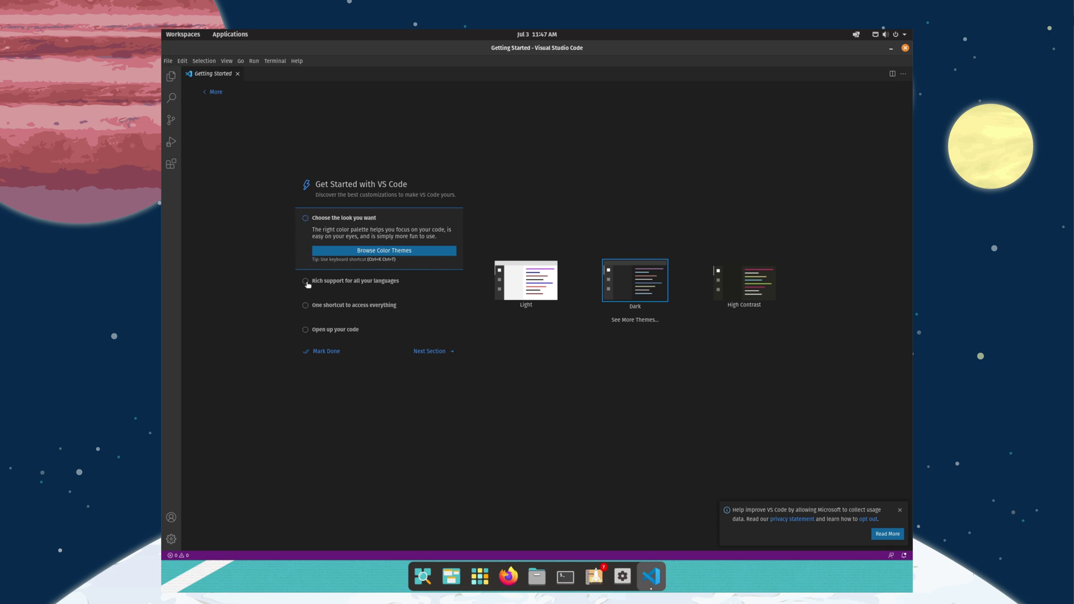
Keep the Dark theme to complete "Choose the look you want" and mark the "Learn the Fundamentals" section as done.
left_click(619, 314)
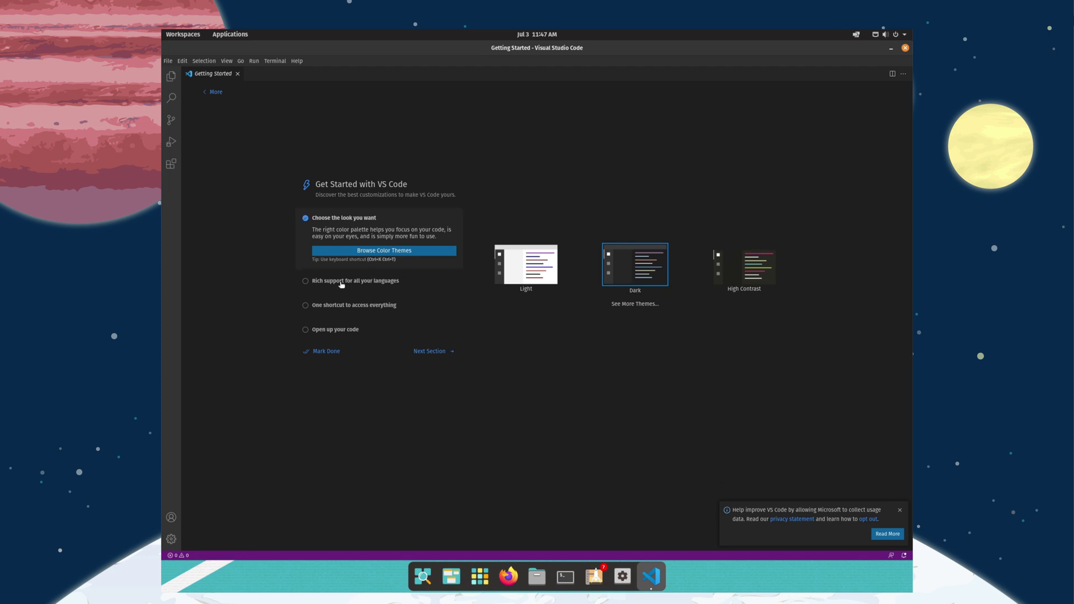
left_click(431, 351)
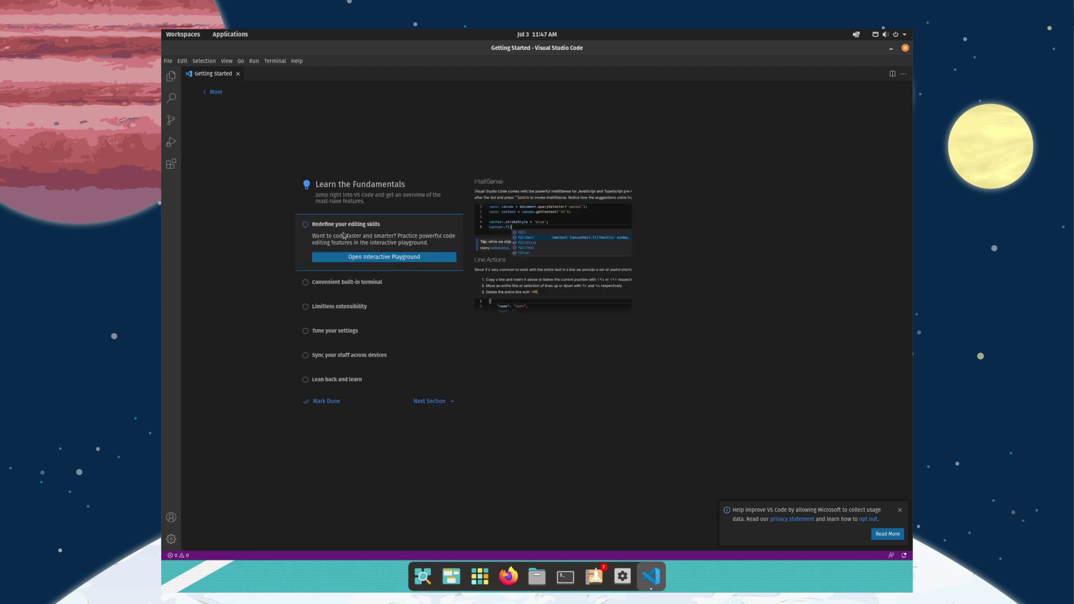
left_click(329, 407)
left_click(328, 403)
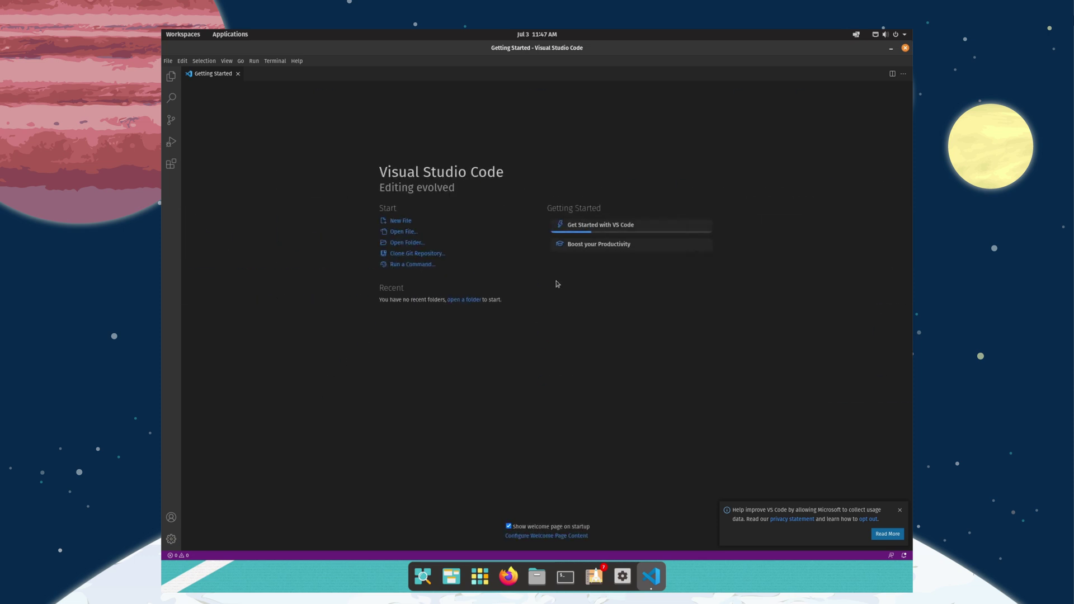
Browse language extensions from the "Get Started with VS Code" guide, search for "intelephen" and install PHP Intelephense.
left_click(589, 230)
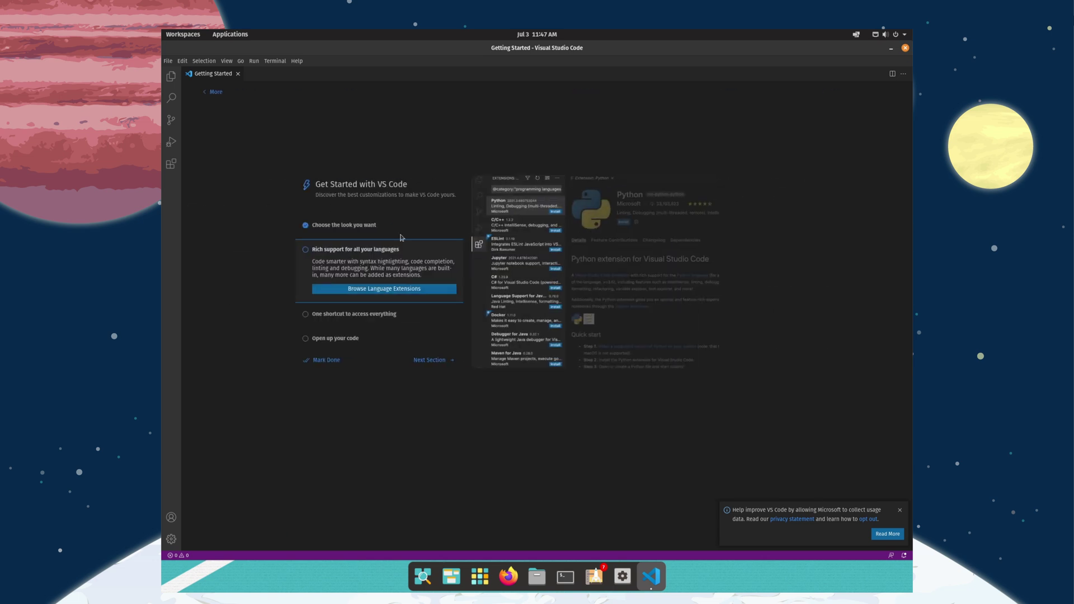
left_click(382, 286)
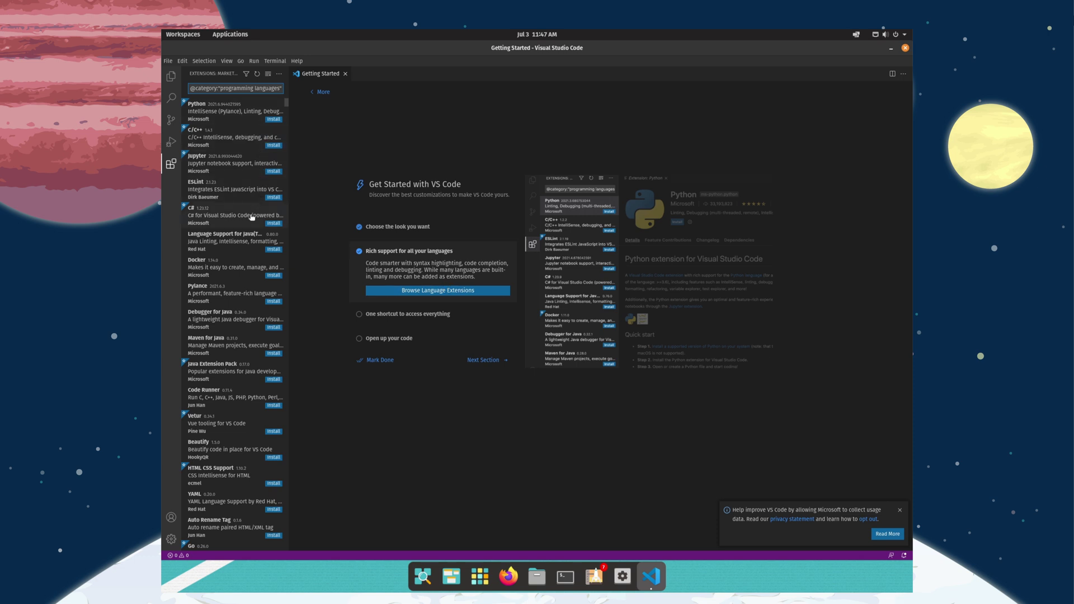
triple_click(216, 88)
type("om")
type("ntelephje")
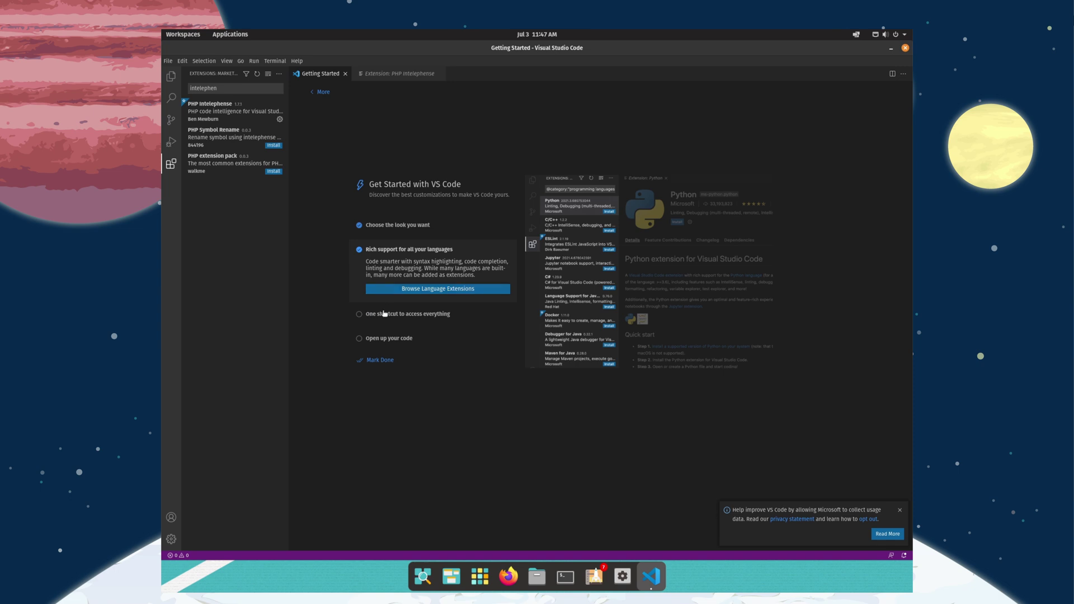
Try the Command Palette from the Get Started guide, view the "Open up your code" item and close Visual Studio Code.
left_click(382, 314)
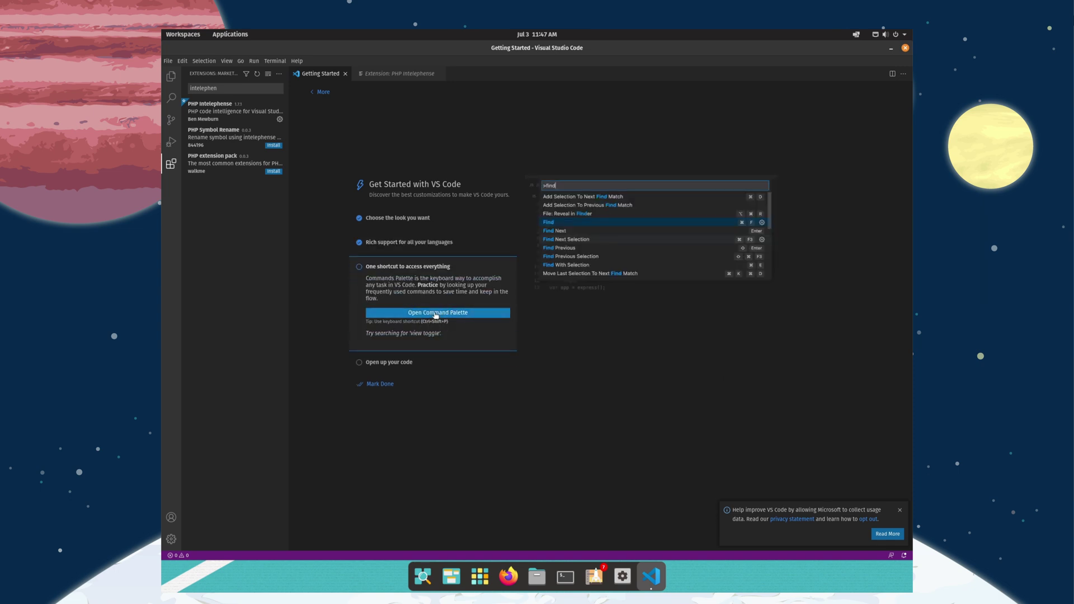
left_click(438, 312)
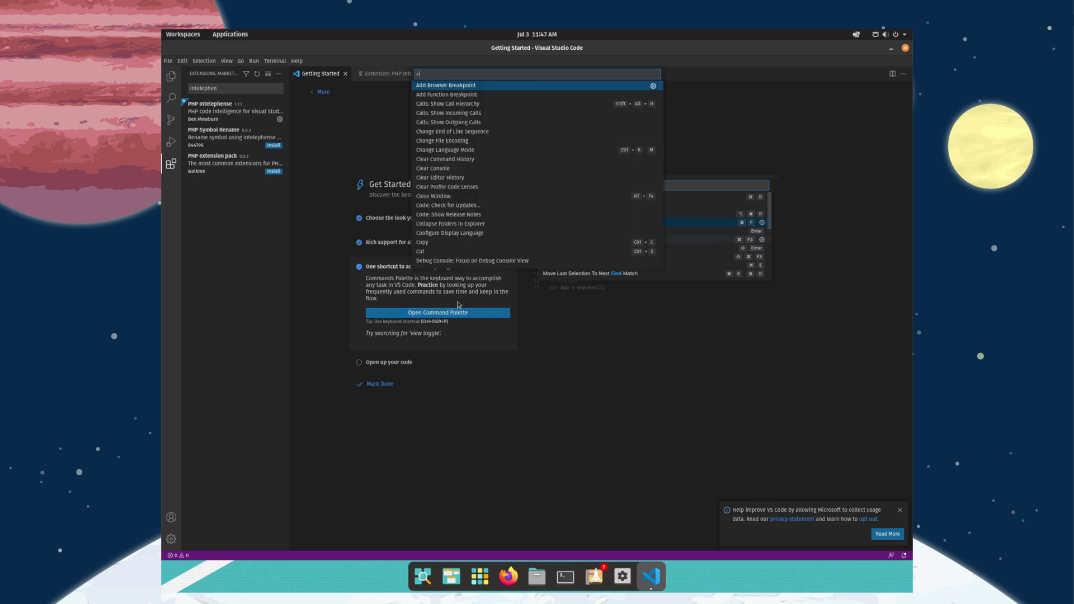
key("Escape")
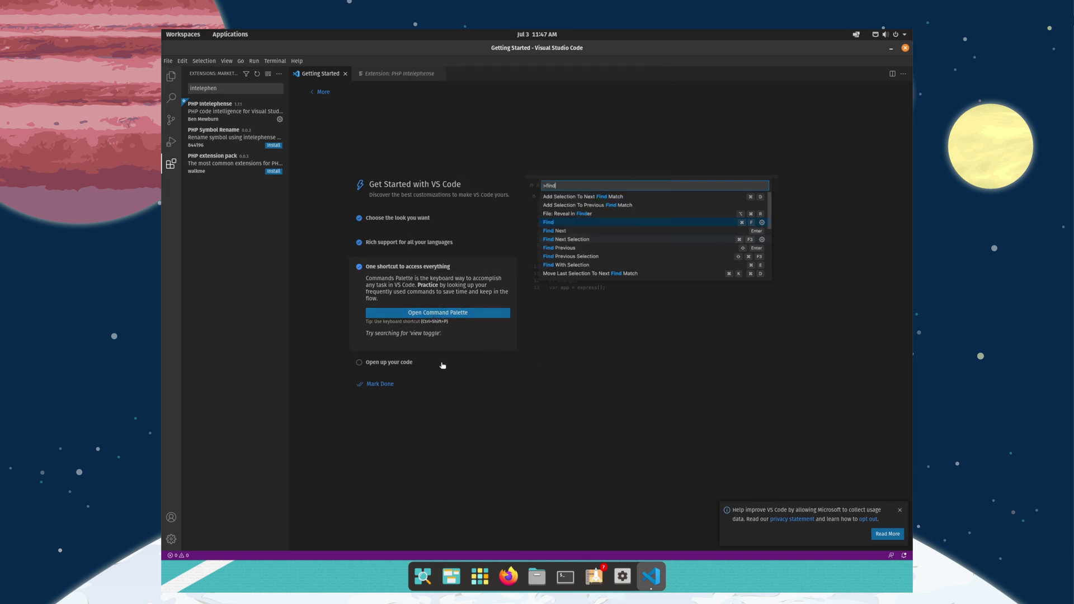
left_click(380, 364)
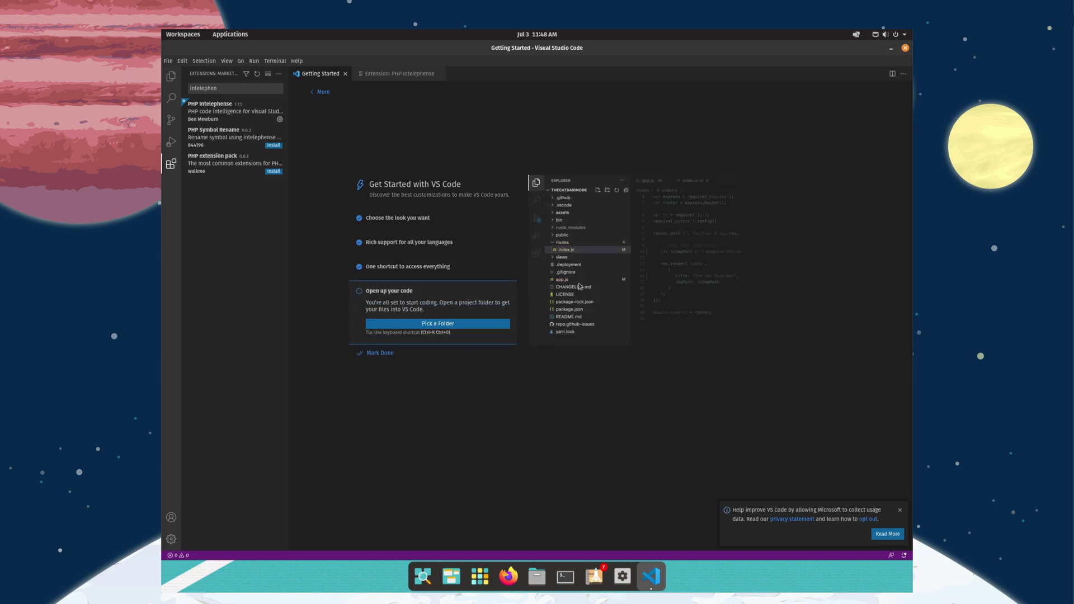
left_click(905, 48)
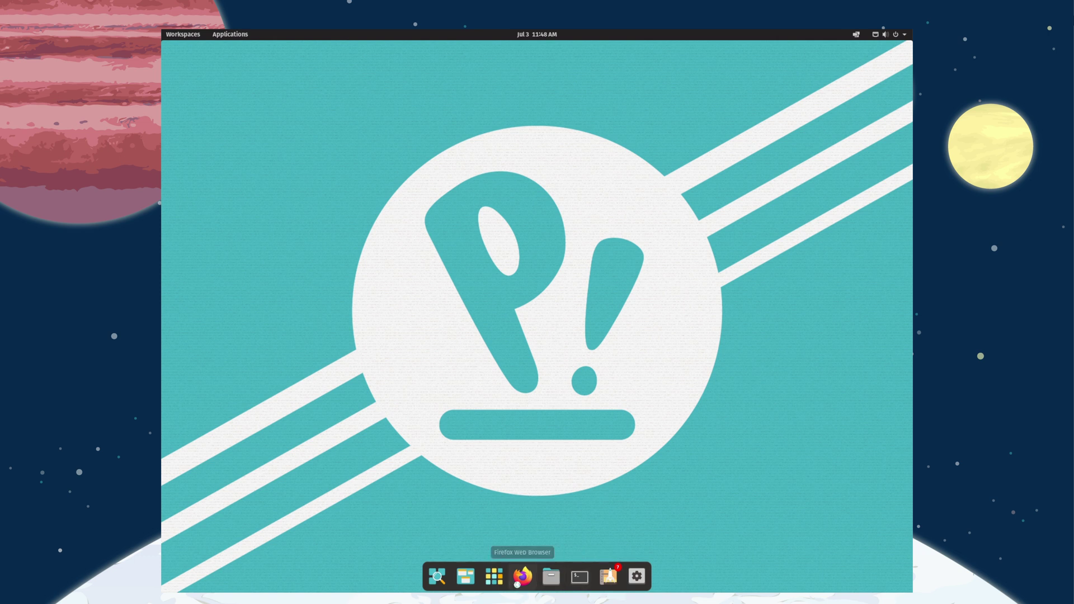
Open Firefox alongside a Terminal window and use the Launcher to switch from the Terminal to Firefox.
left_click(522, 576)
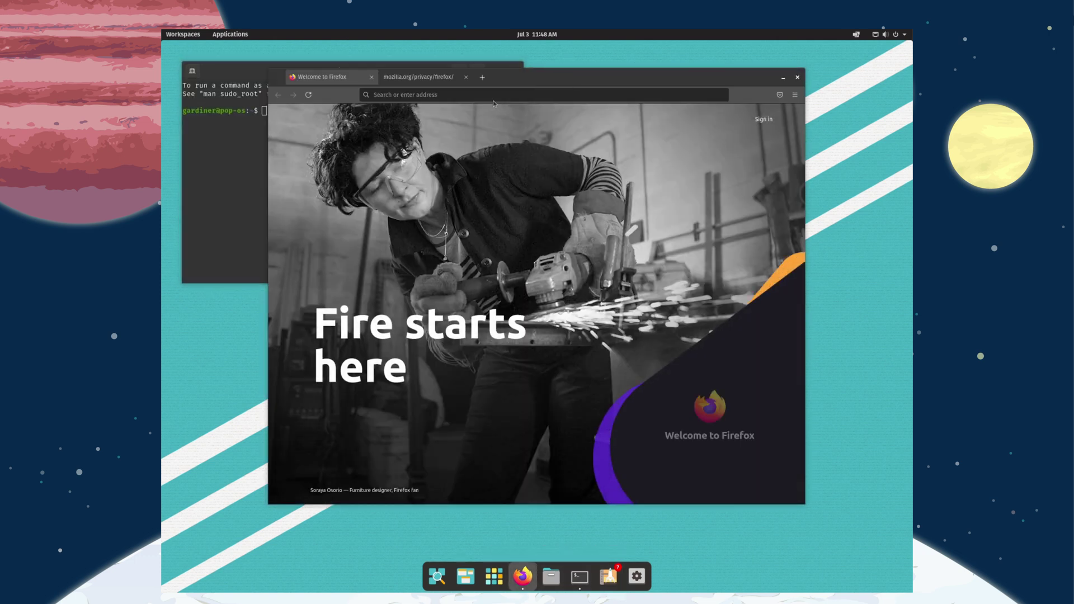
left_click(261, 124)
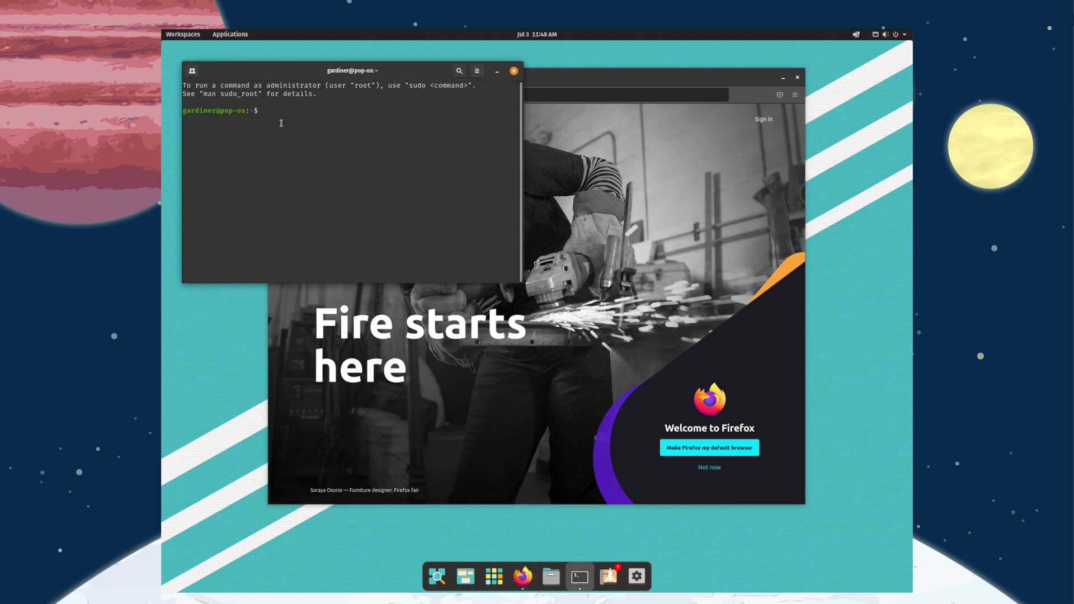
key("super")
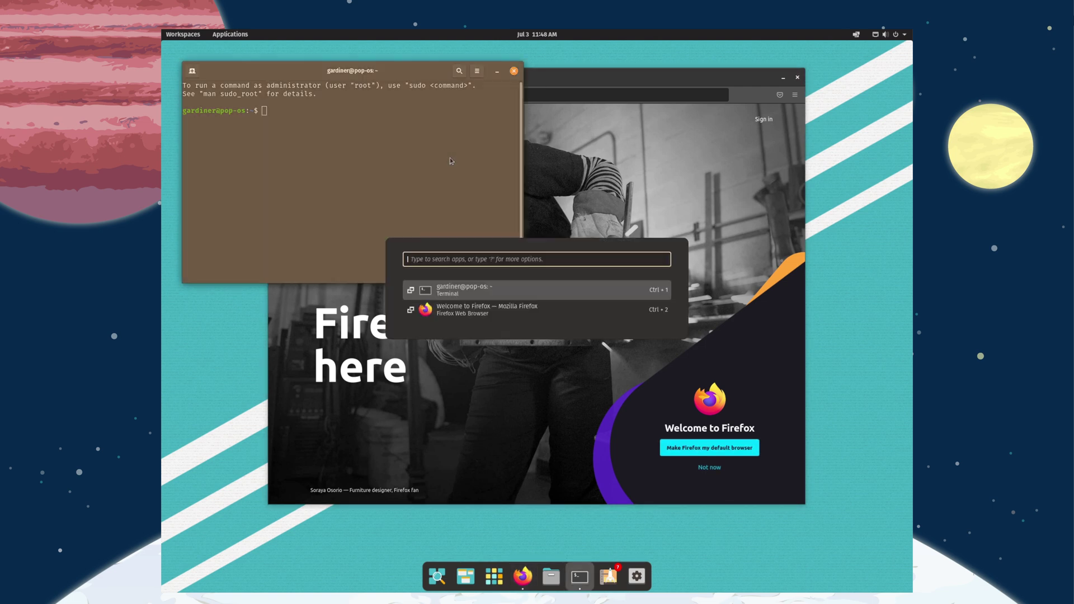
key("Return")
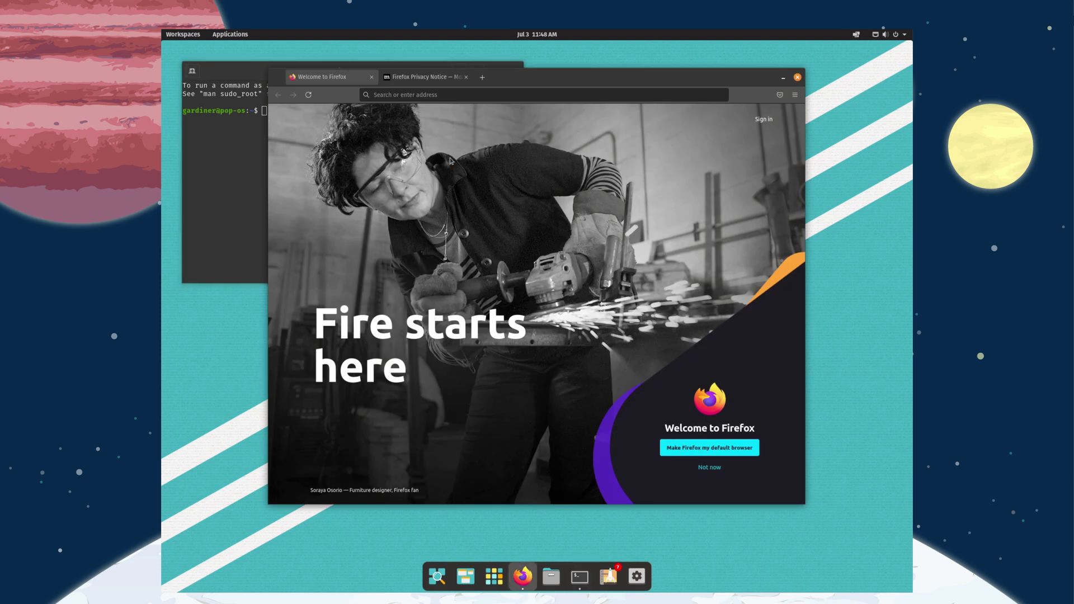
Use the Launcher to switch from Firefox to the open Terminal window, searching "ter" and again with "term".
key("super")
type("t")
key("BackSpace")
type("ter")
key("Return")
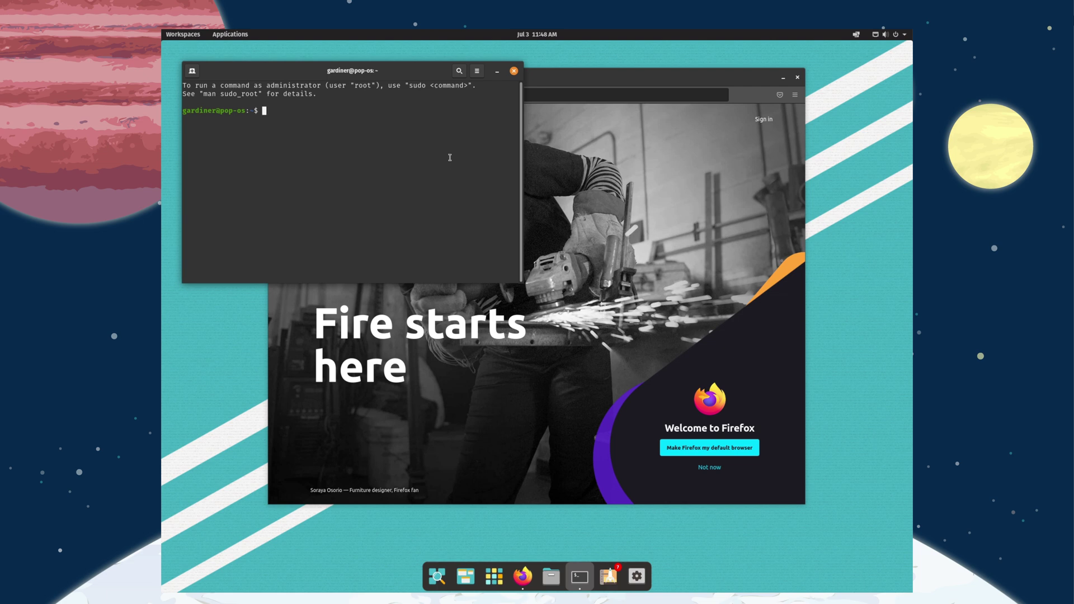
key("super")
type("term")
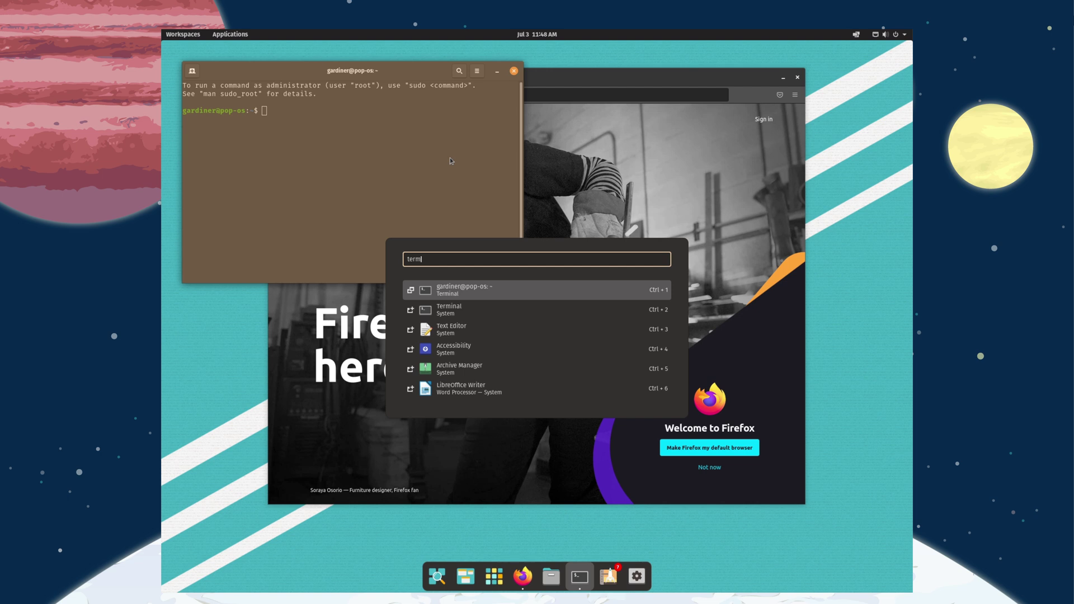
key("Return")
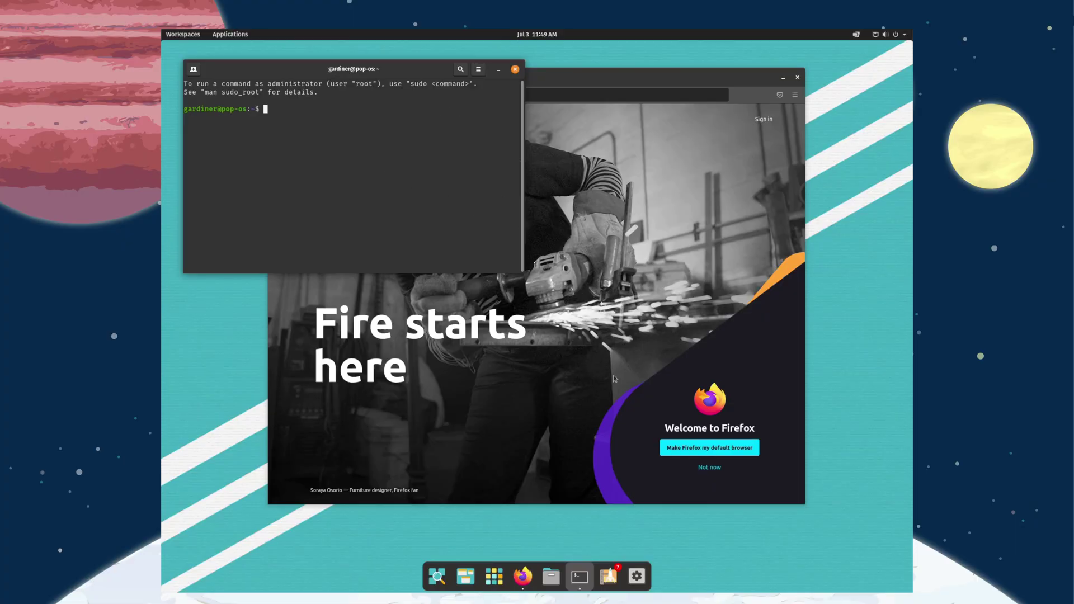
Open the Launcher, enter "?" to view its additional options, and clear the query.
key("super")
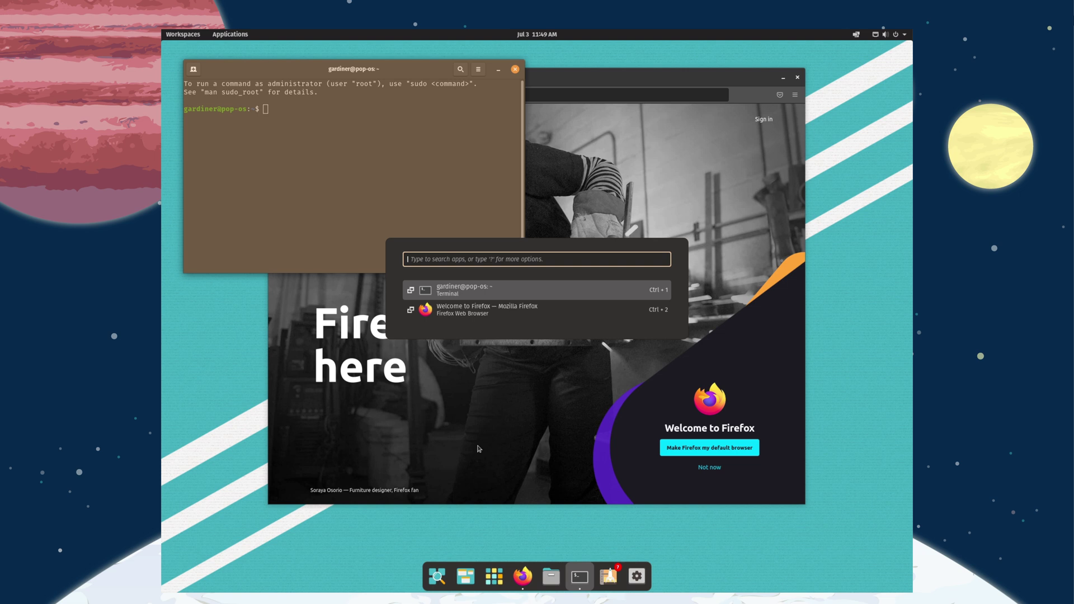
type("/")
key("BackSpace")
type("?")
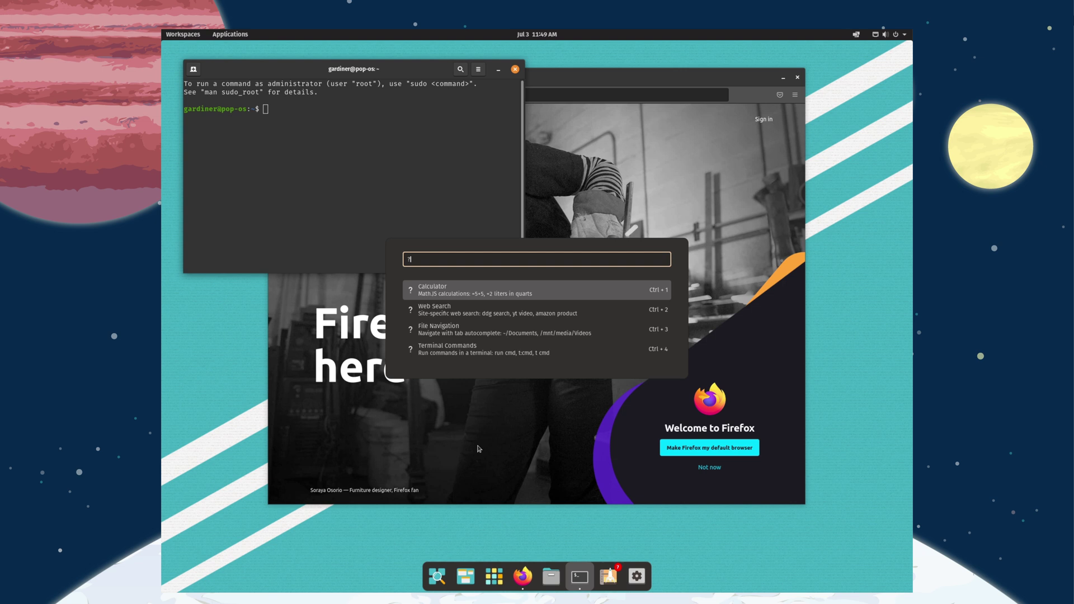
key("BackSpace")
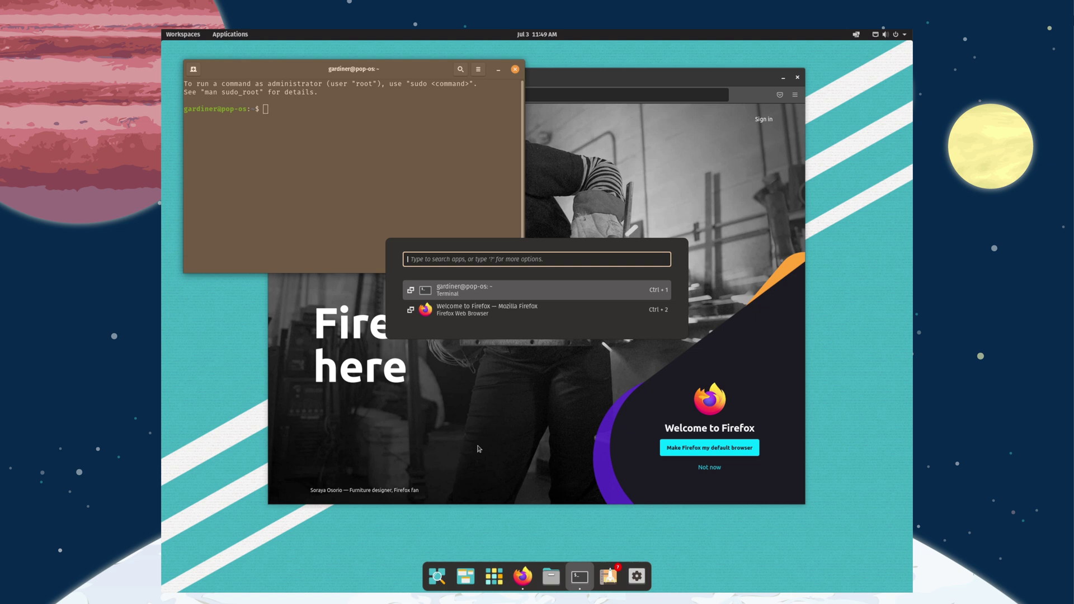
Try calculations in the Launcher, entering =1024*16, =10 and =16/3.
type("1025")
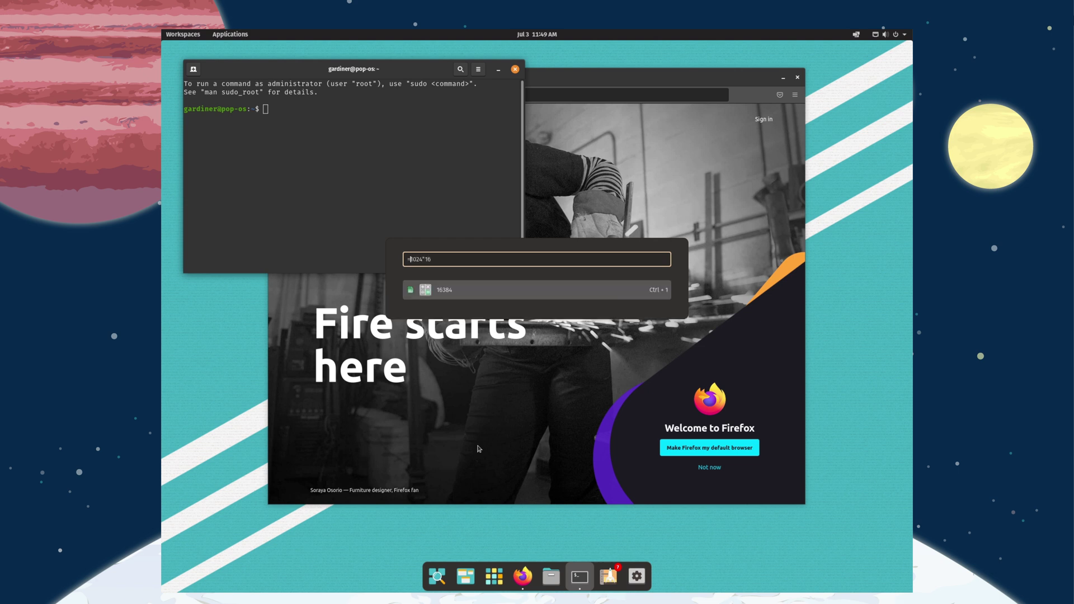
key("ctrl+a")
key("BackSpace")
type("=")
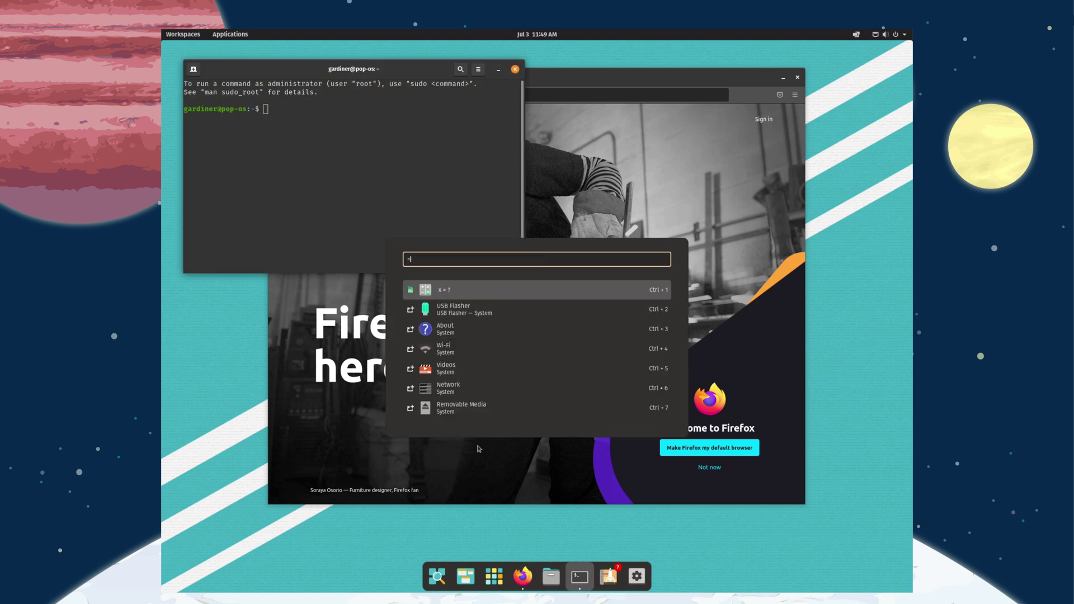
type("10")
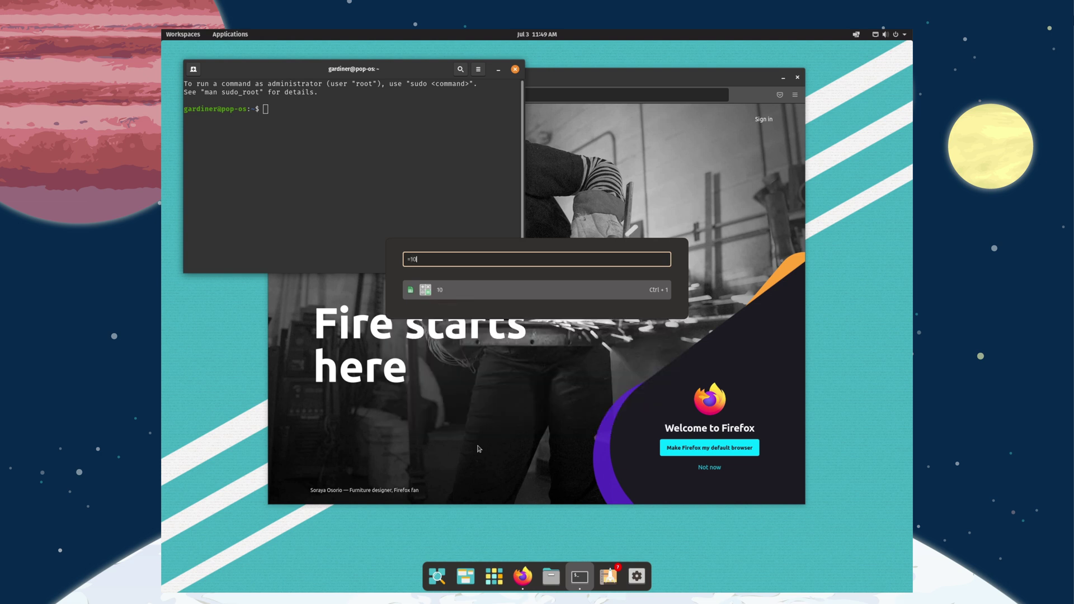
key("BackSpace")
key("BackSpace")
type("16/3")
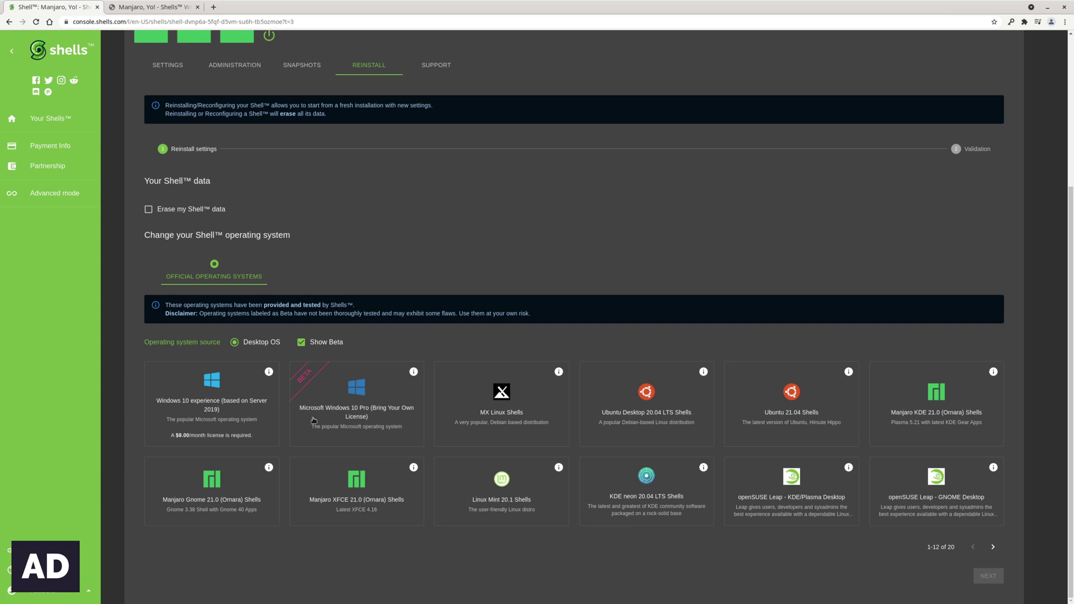
View the second page of official operating systems in the Shells reinstall settings and return to the first page.
left_click(999, 548)
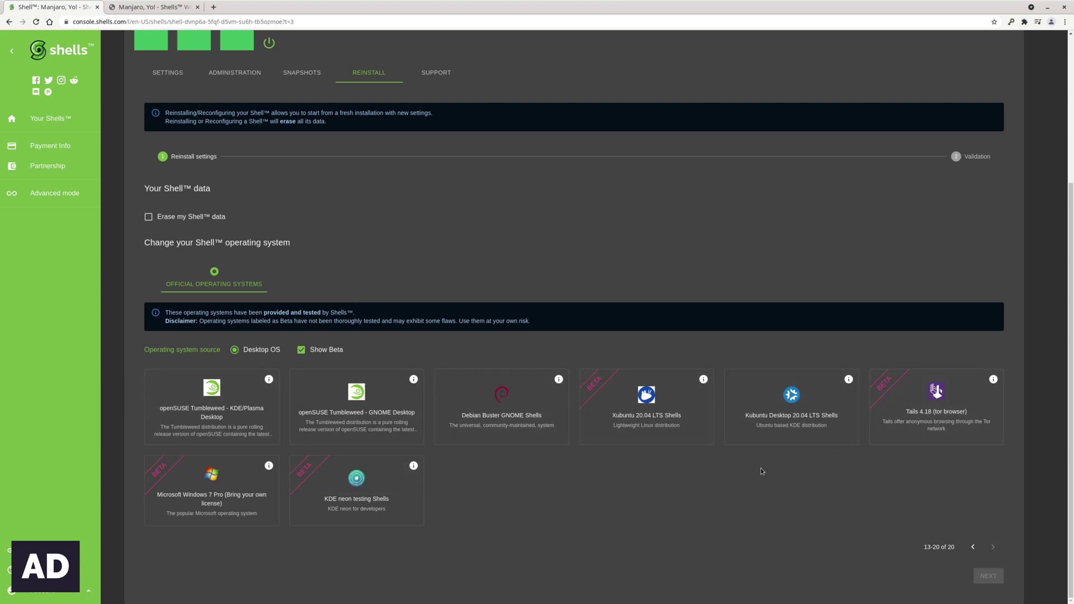
left_click(972, 547)
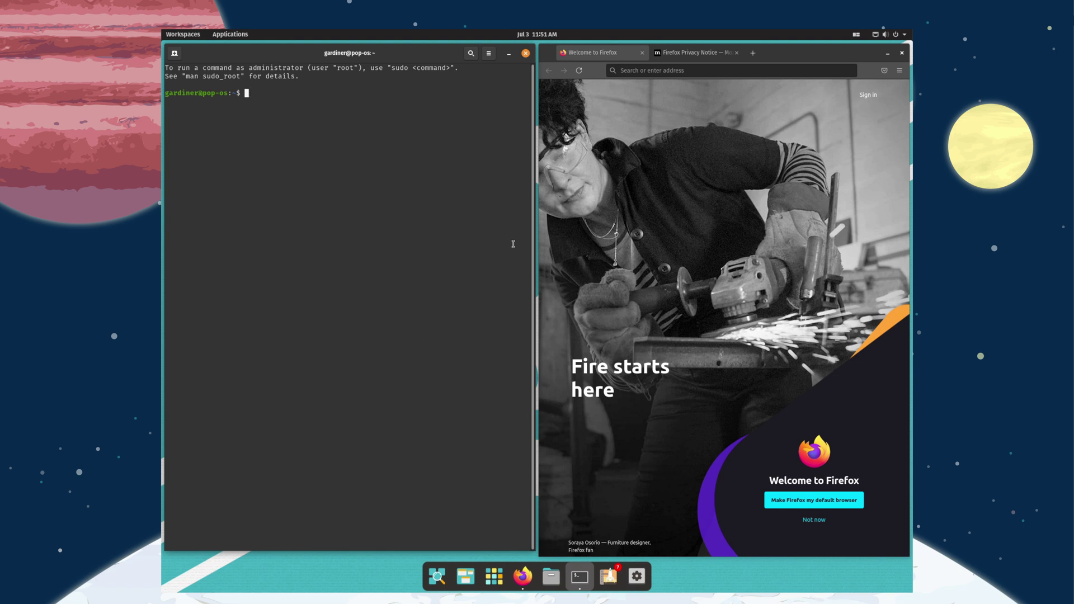
View the window tiling options, including Tile Windows and its shortcuts, and close them without changes.
left_click(856, 34)
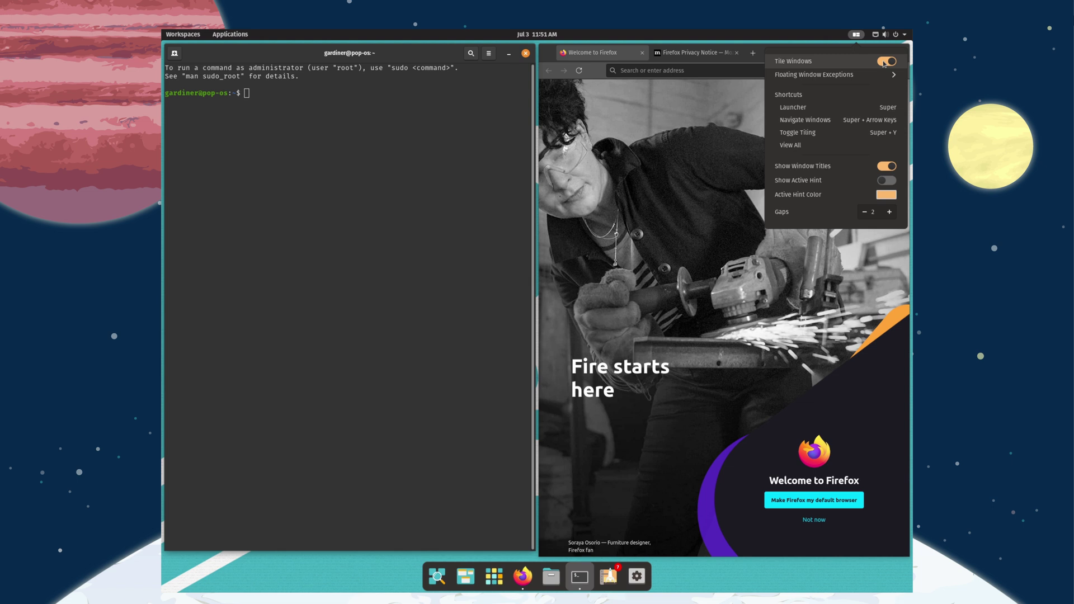
left_click(858, 36)
left_click(859, 38)
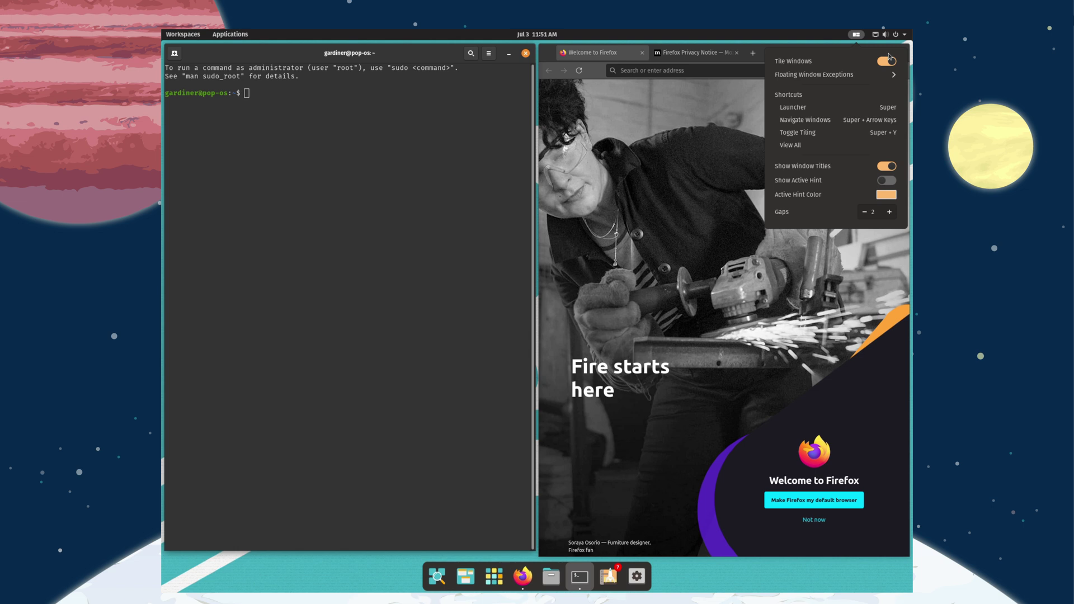
left_click(730, 180)
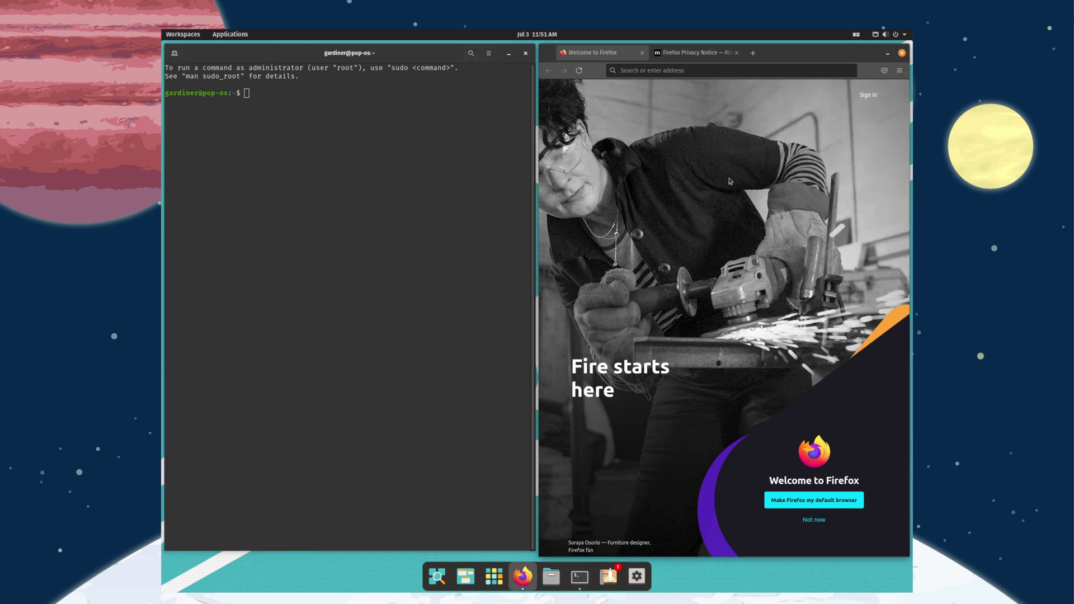
Switch keyboard focus from the tiled Firefox window to the Terminal and back to Firefox.
left_click(730, 181)
key("super+Left")
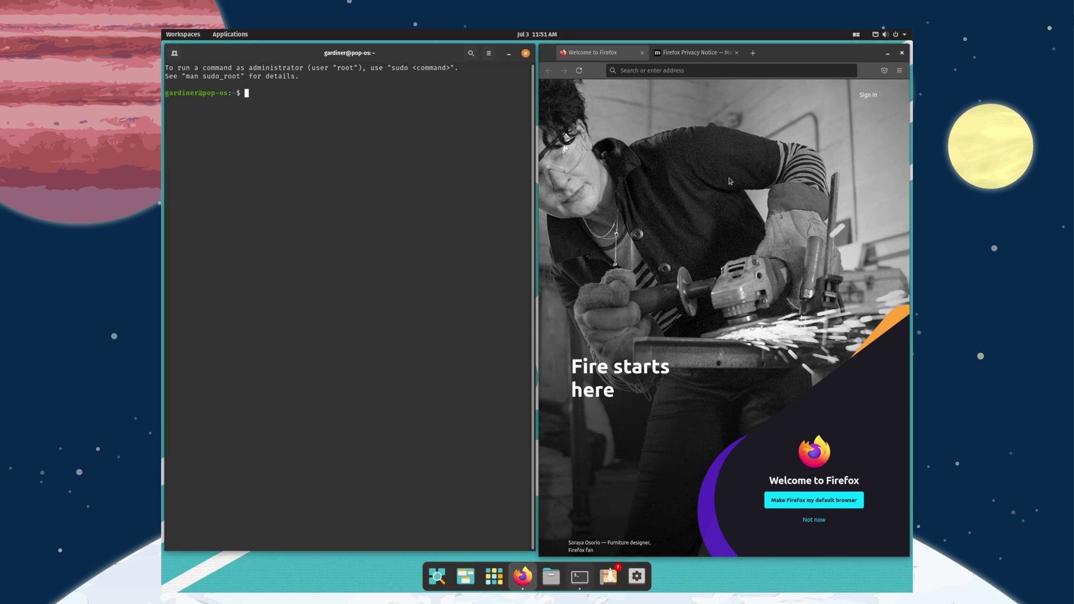
key("super+Right")
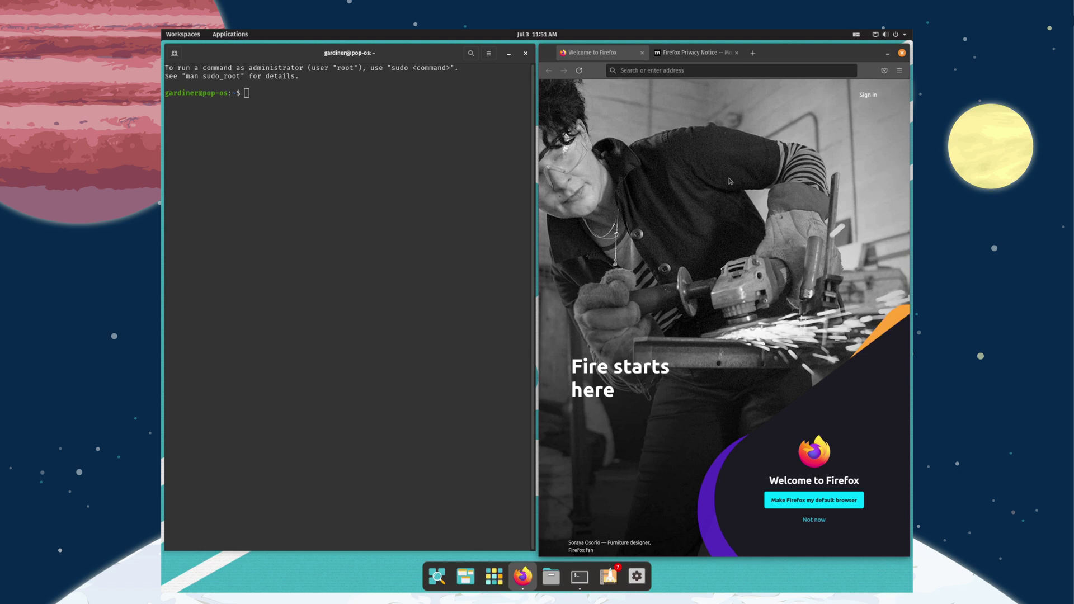
Open wikipedia.com in a new Firefox tab.
key("ctrl+t")
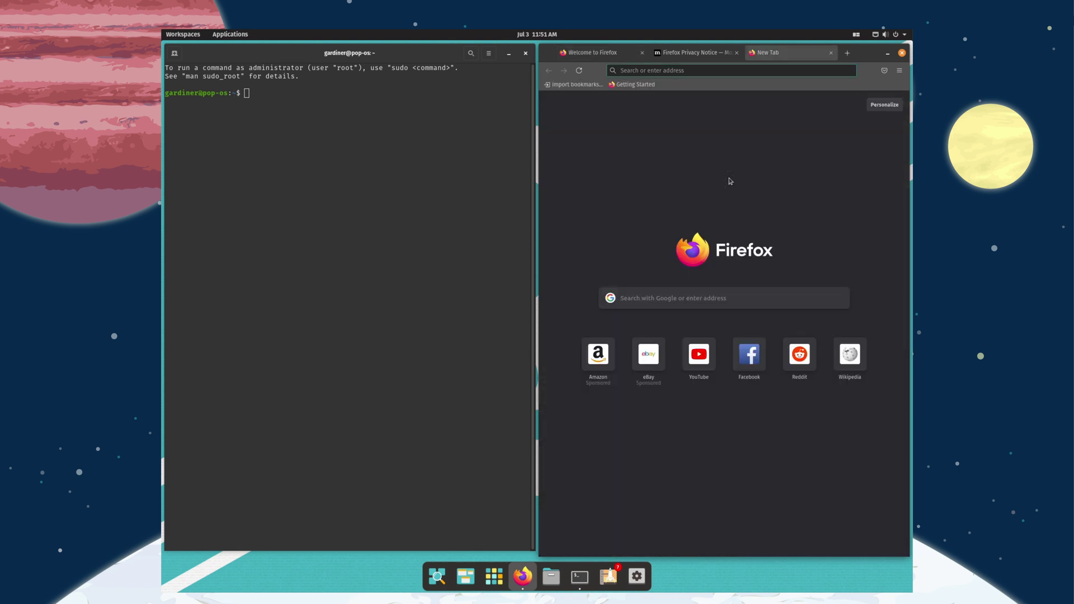
type("wi")
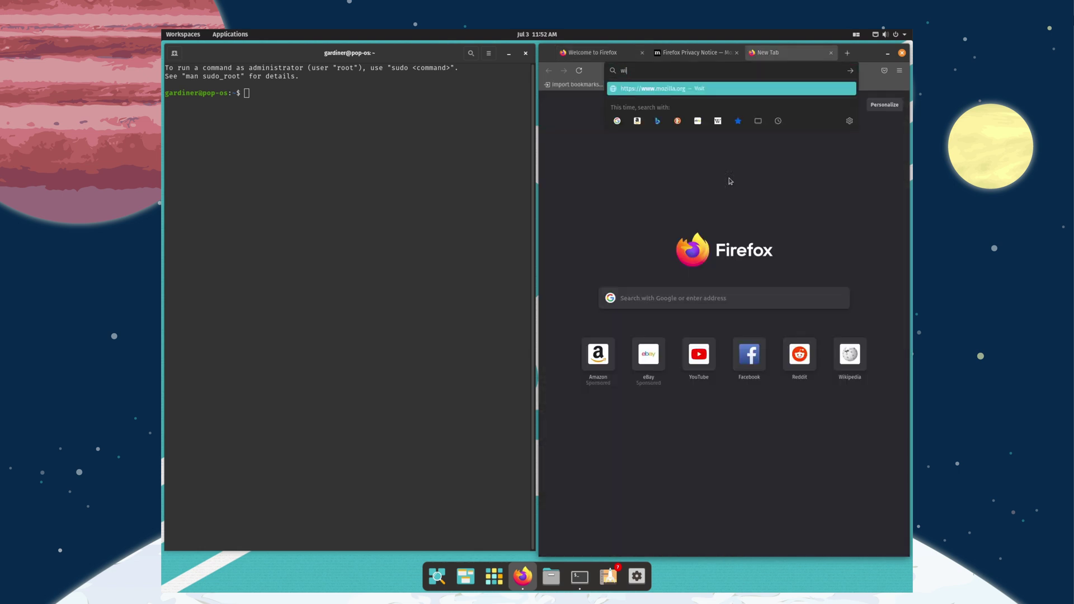
type("kipedia.com")
key("Return")
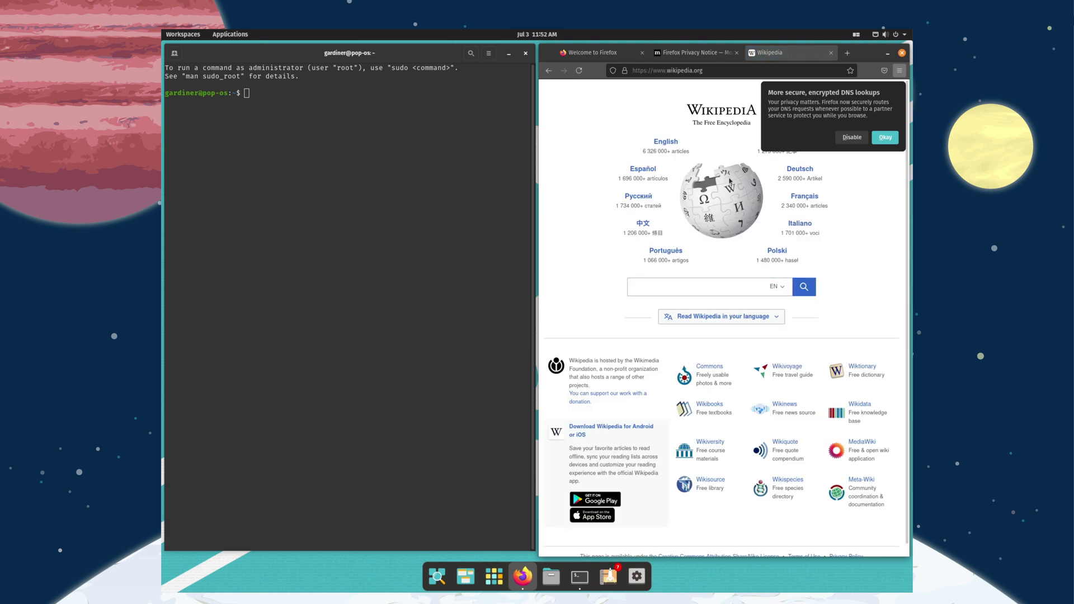
Switch to the Terminal and list the home directory's contents with ls and ll.
key("alt+Tab")
type("ls")
key("Return")
type("ll")
key("Return")
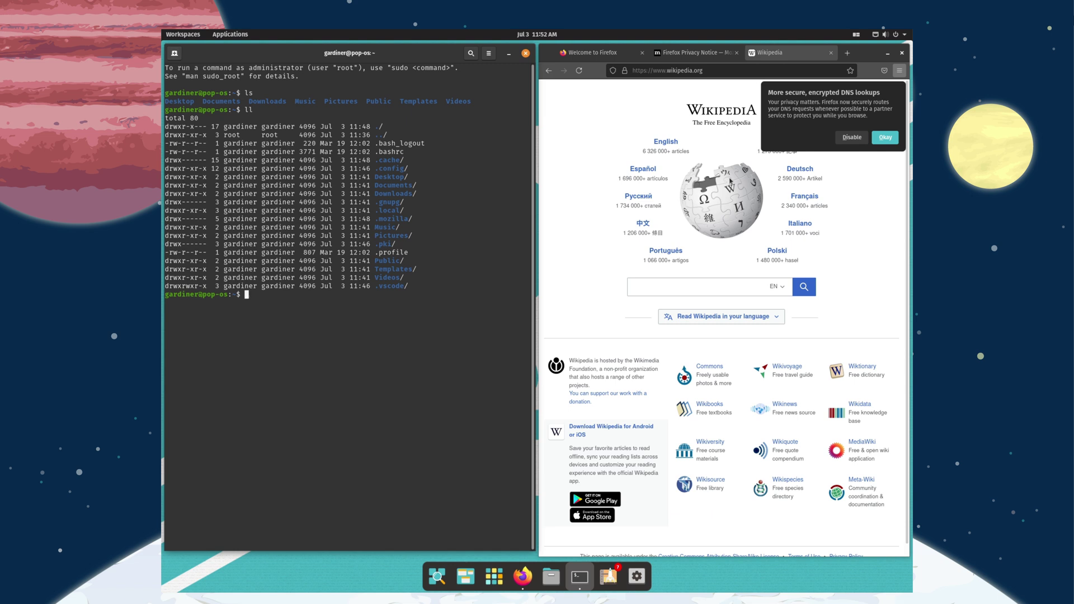
Focus the Firefox window and open Calculator from the Launcher by searching "cal", tiling it beneath Firefox.
left_click(570, 323)
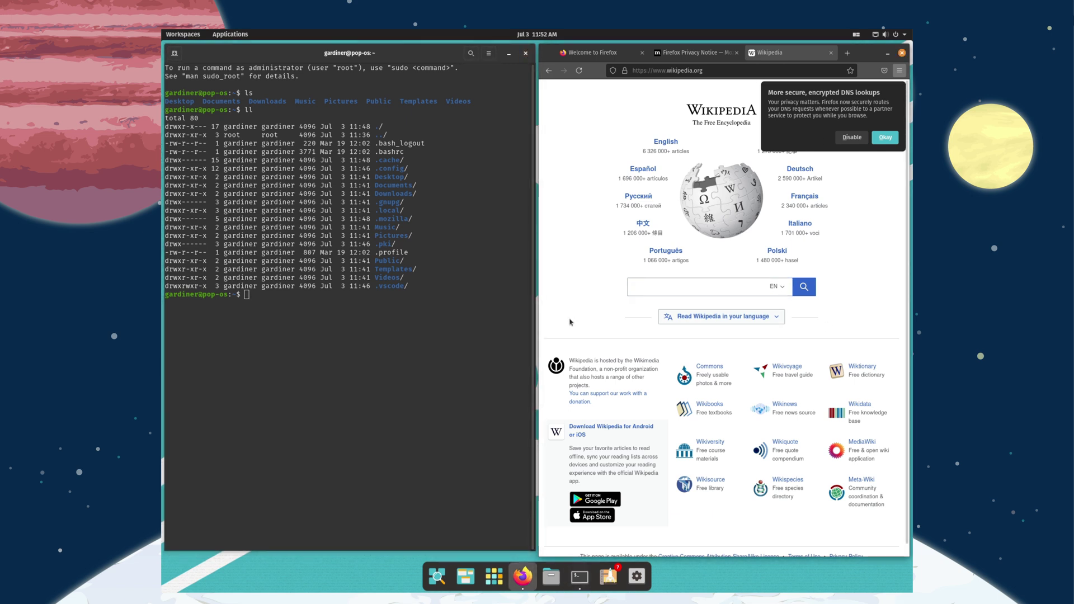
key("super")
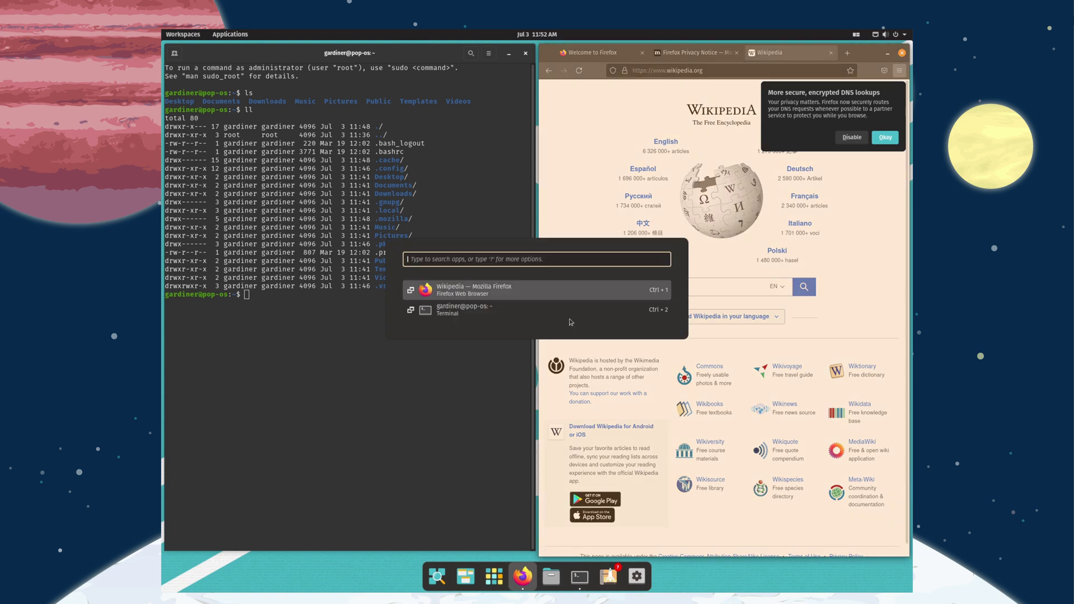
type("cal")
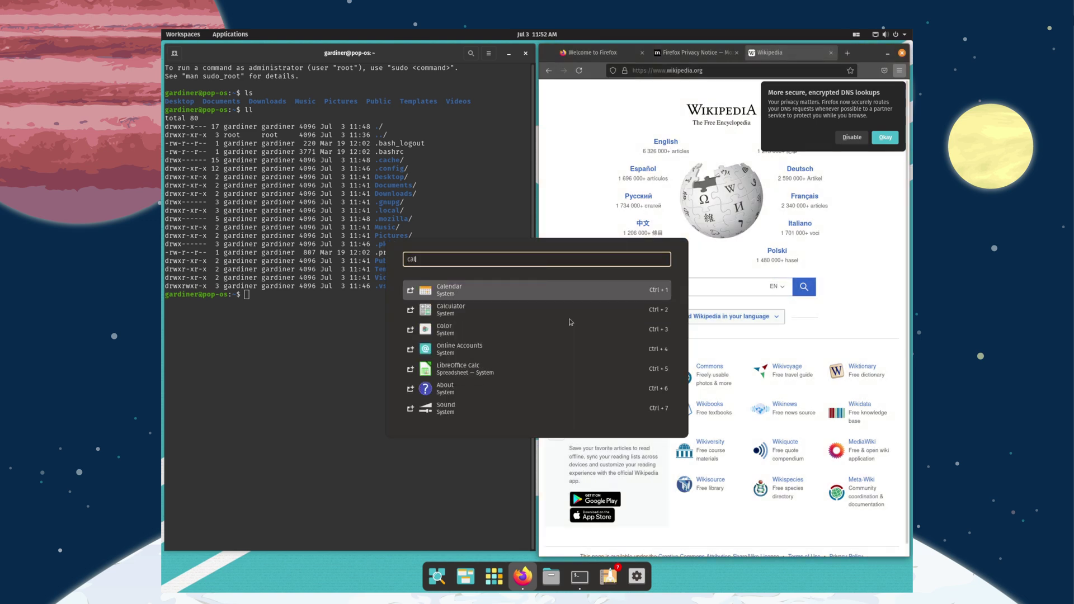
key("Down")
key("Return")
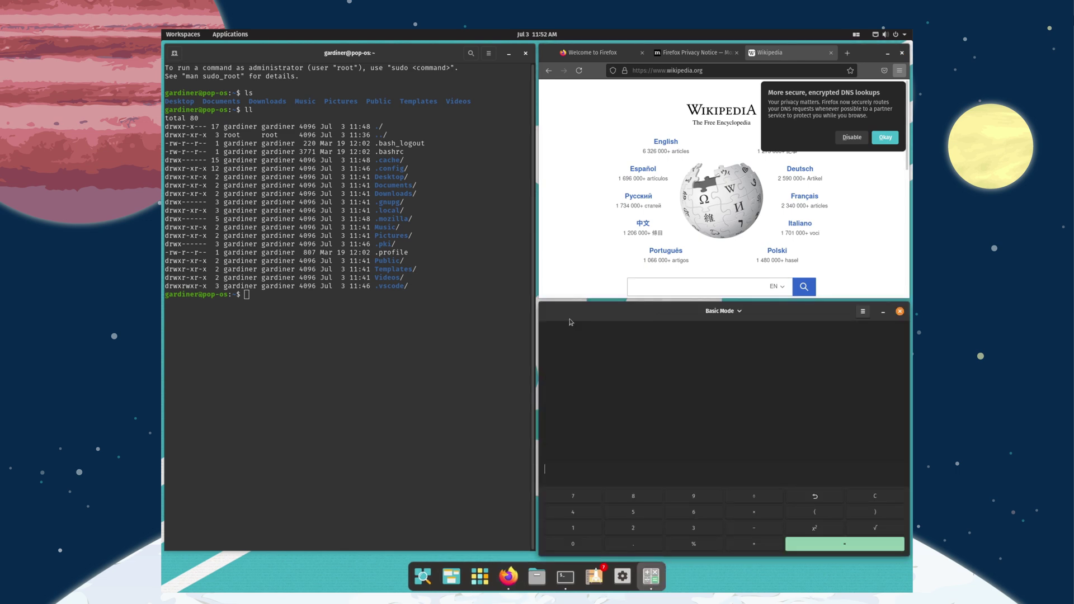
Maximize the Calculator window and restore it to its tiled size.
double_click(569, 319)
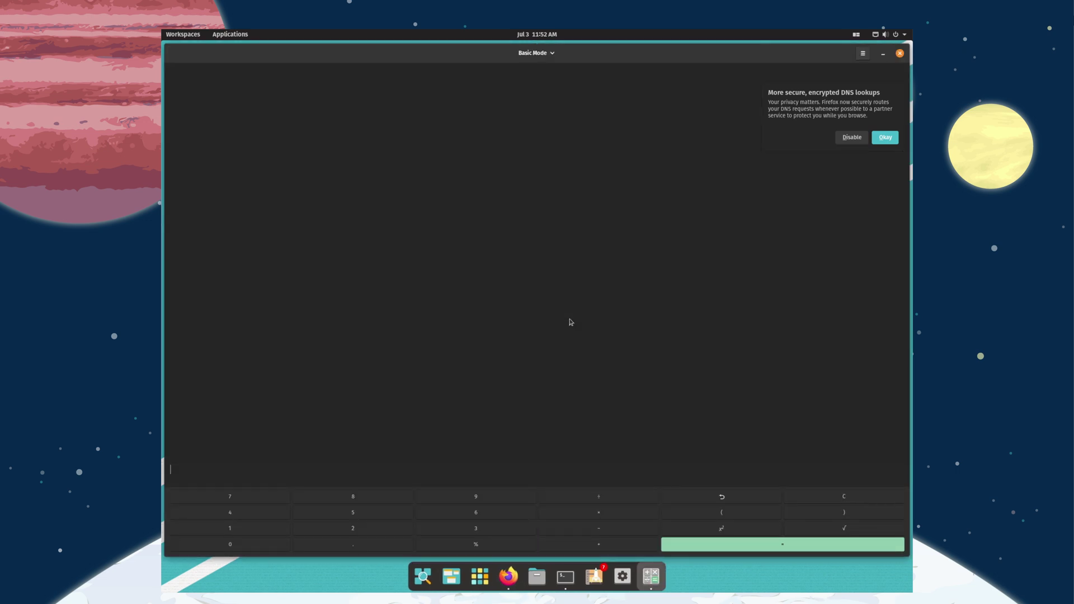
key("super+m")
key("super+m")
key("super+m")
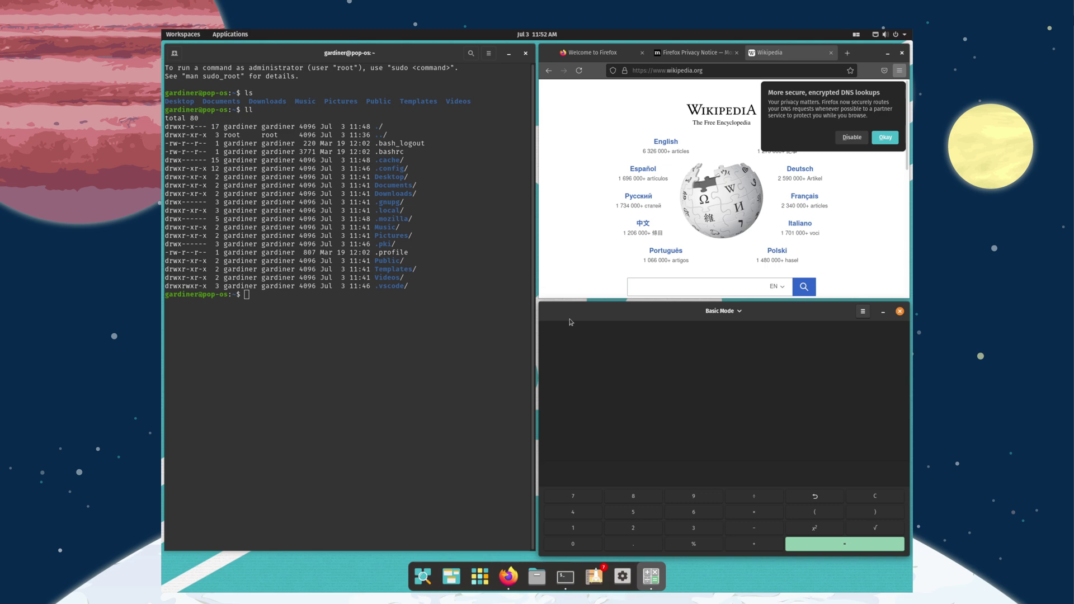
Focus Firefox, move the Calculator tile beneath the Terminal, and close the Calculator.
key("super+Up")
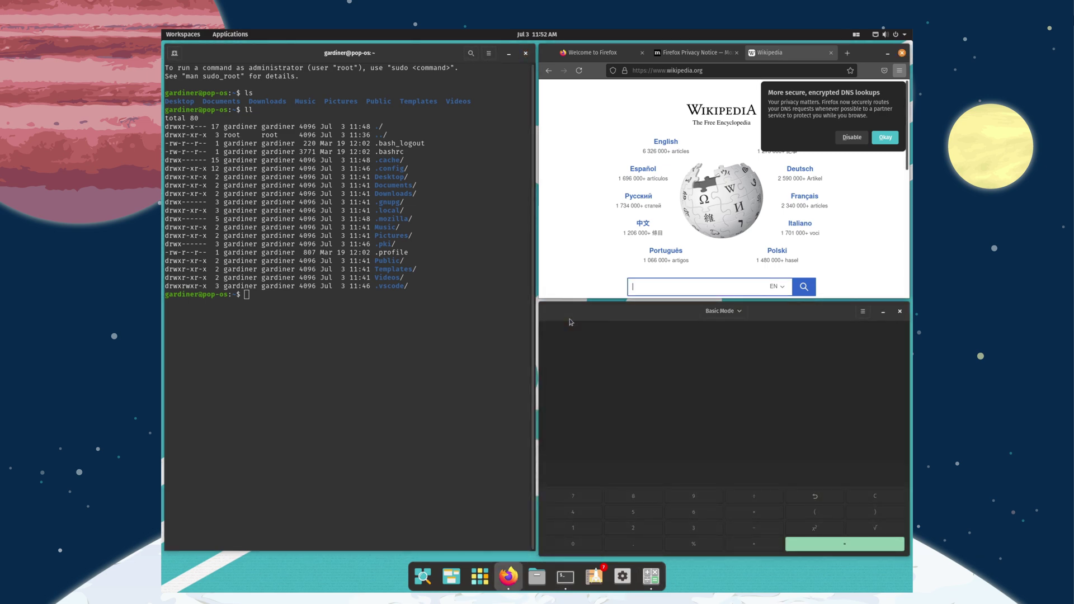
left_click_drag(569, 322, 302, 526)
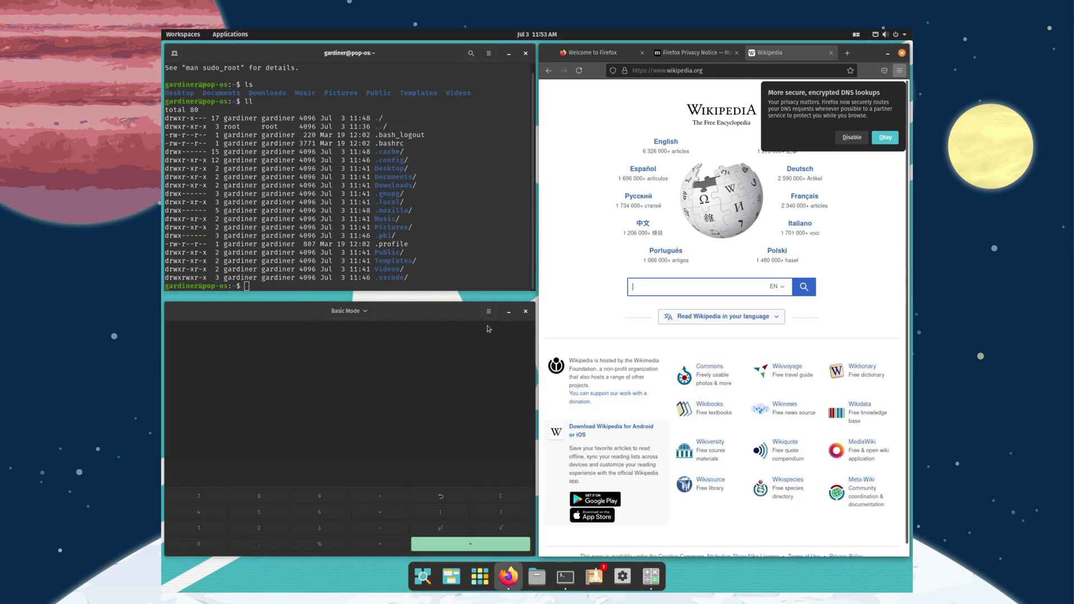
left_click(473, 379)
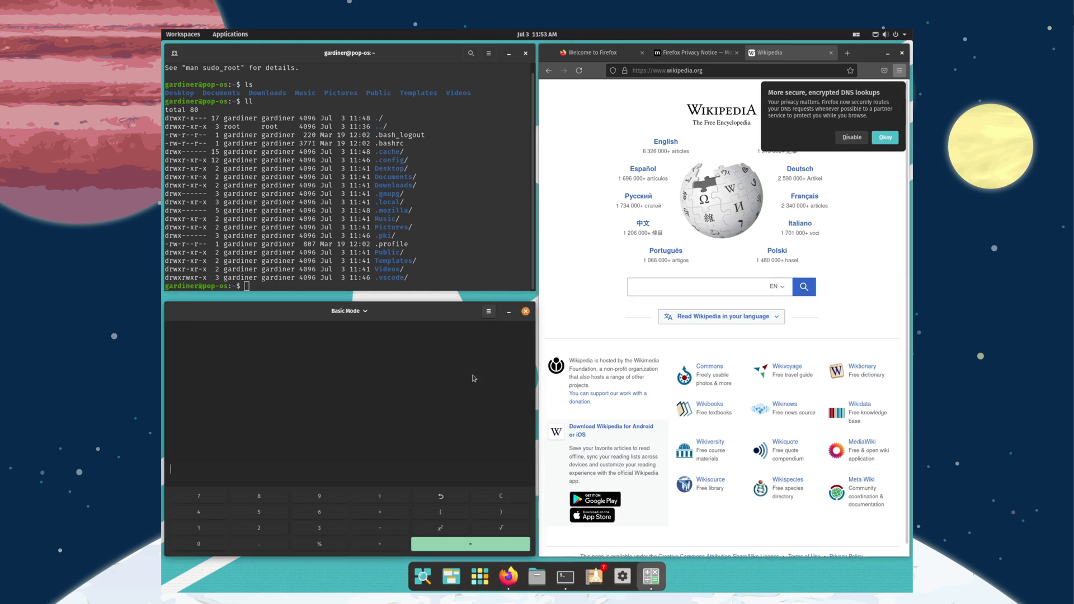
key("ctrl+q")
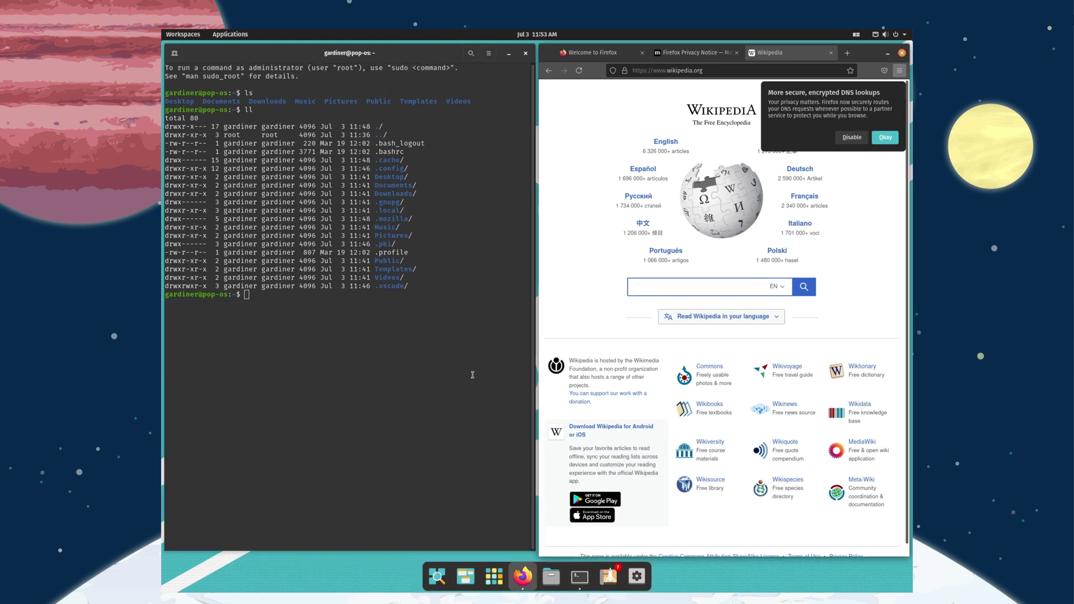
Open Calendar from the Launcher by searching "calendar" and move its tile beneath the Terminal.
key("super")
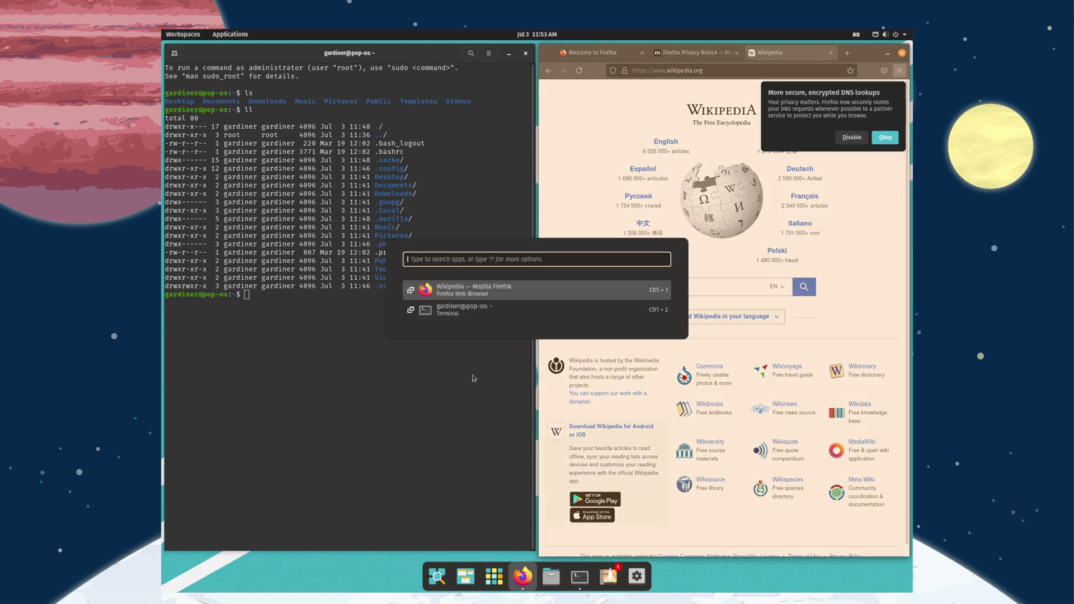
type("calendar")
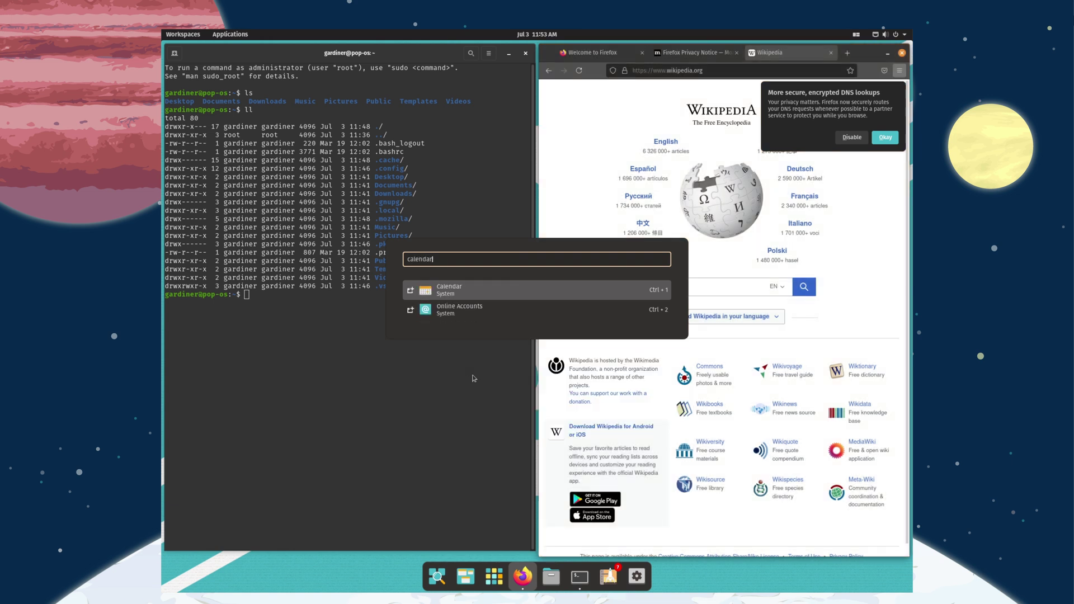
key("Return")
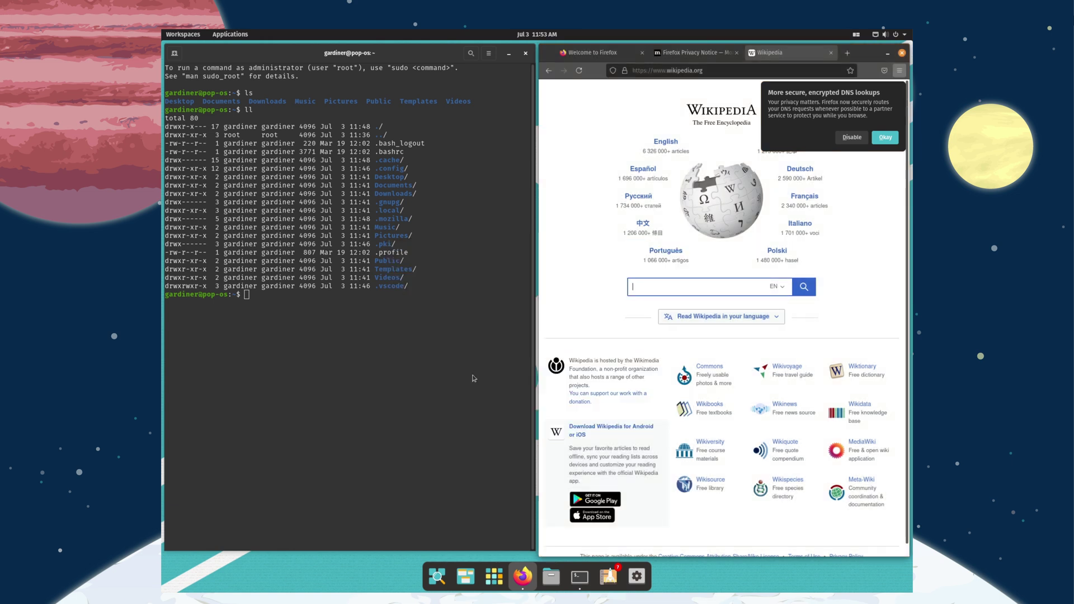
left_click_drag(804, 316, 431, 409)
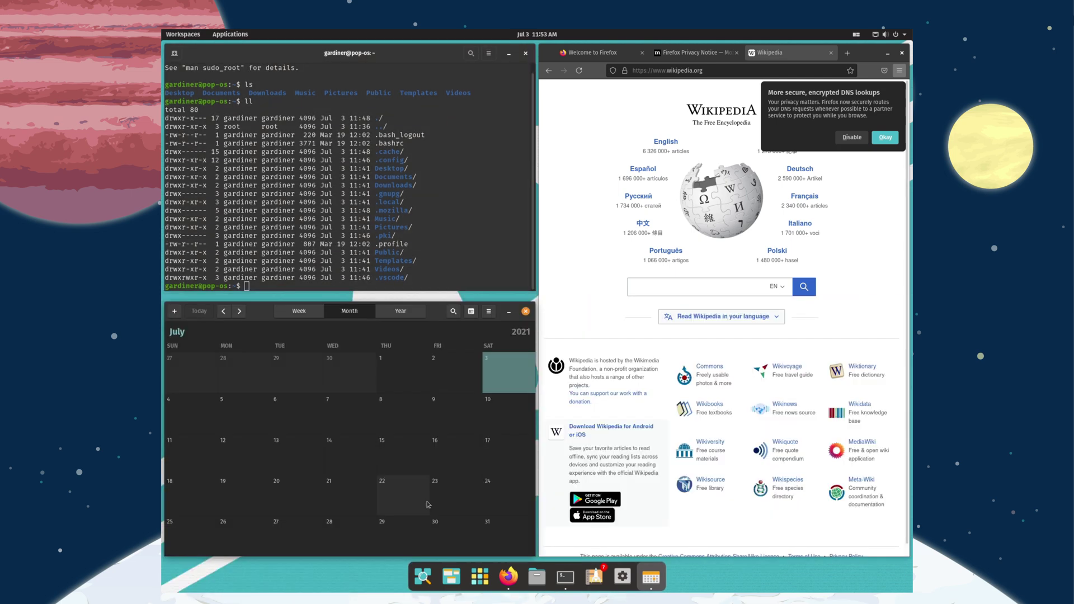
Turn off window tiling and close the floating Calendar and Terminal windows, leaving Firefox open.
left_click(863, 35)
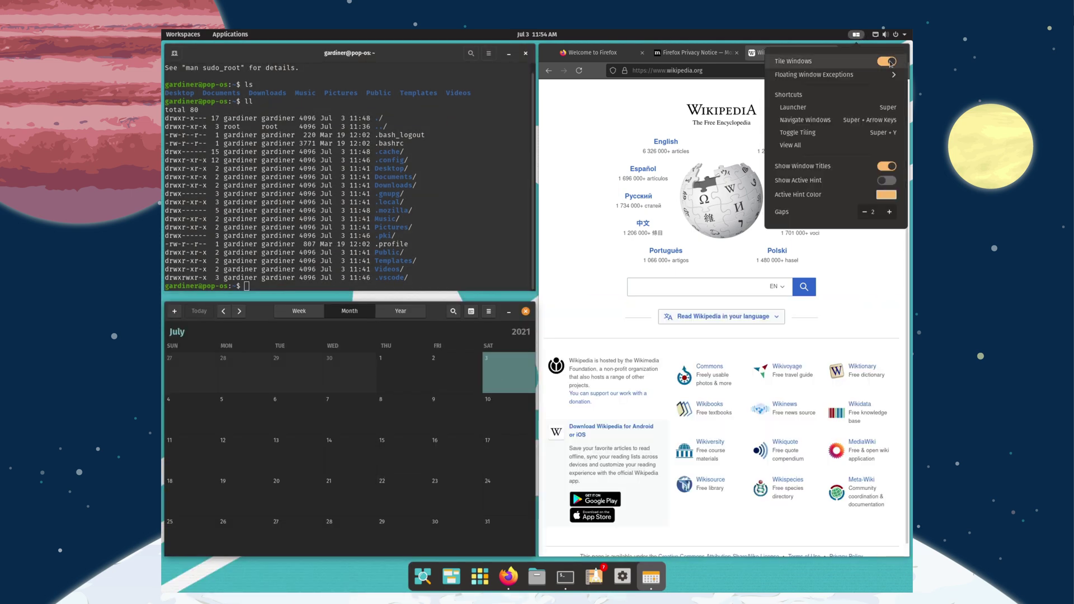
left_click(890, 62)
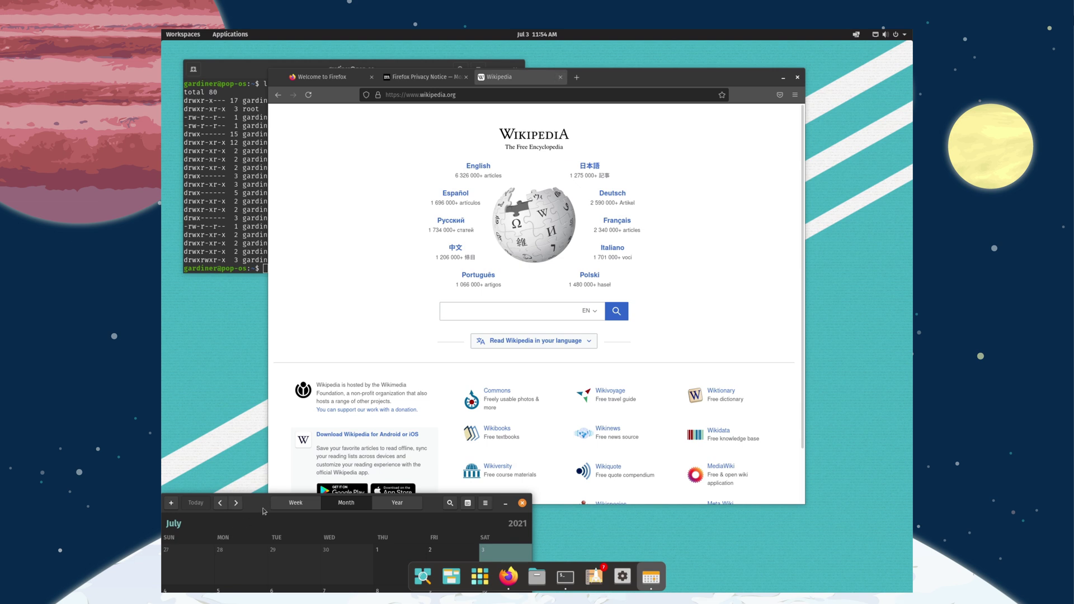
left_click_drag(264, 511, 454, 288)
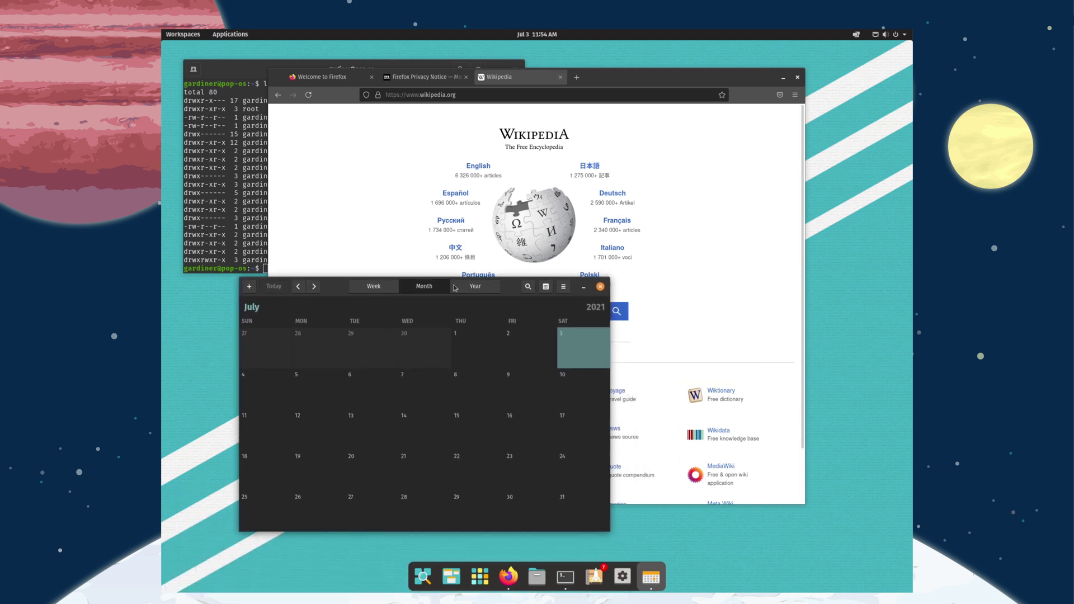
left_click(600, 286)
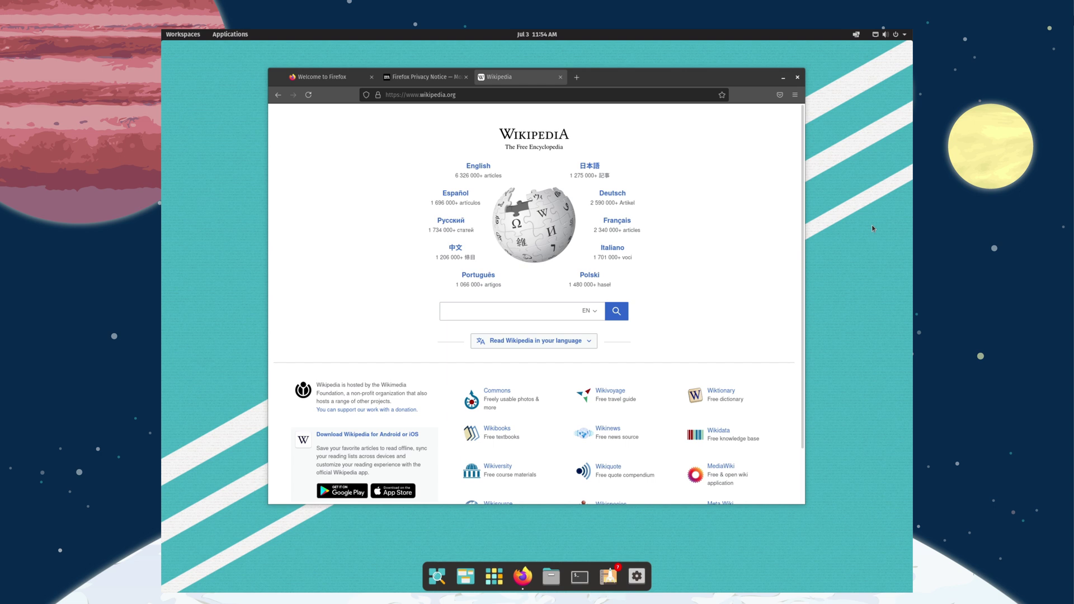
Open the Displays settings from the Launcher by searching "displa" and close the Settings window.
key("super")
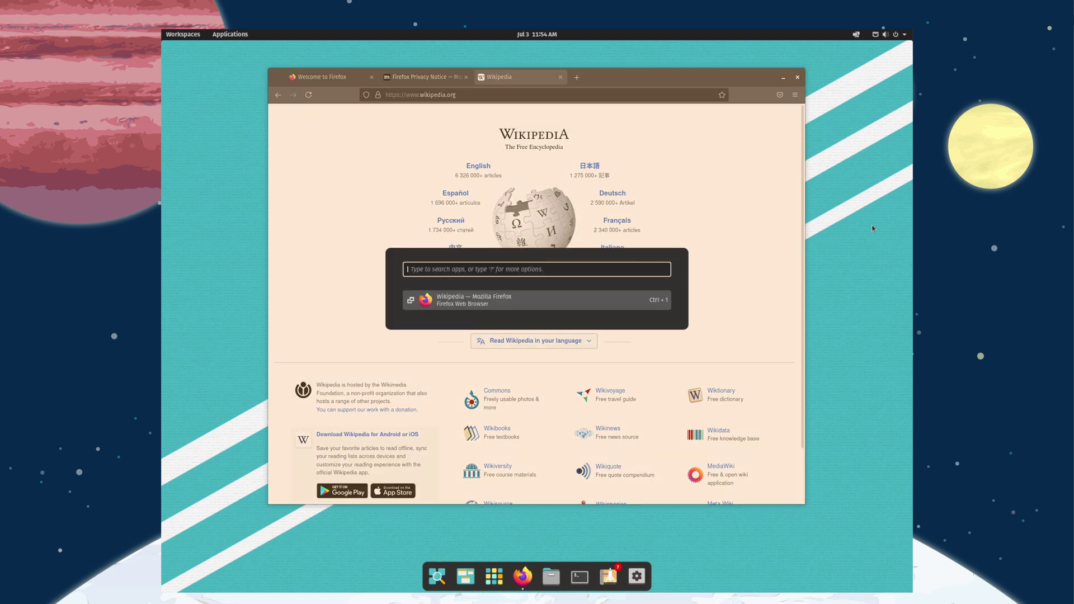
type("displa")
key("Return")
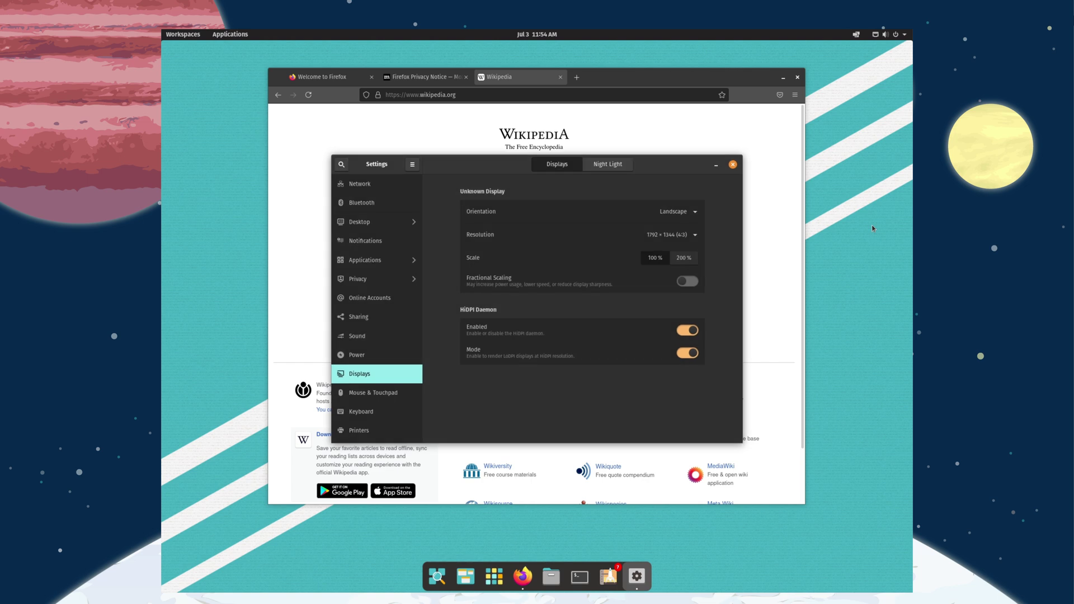
key("super+q")
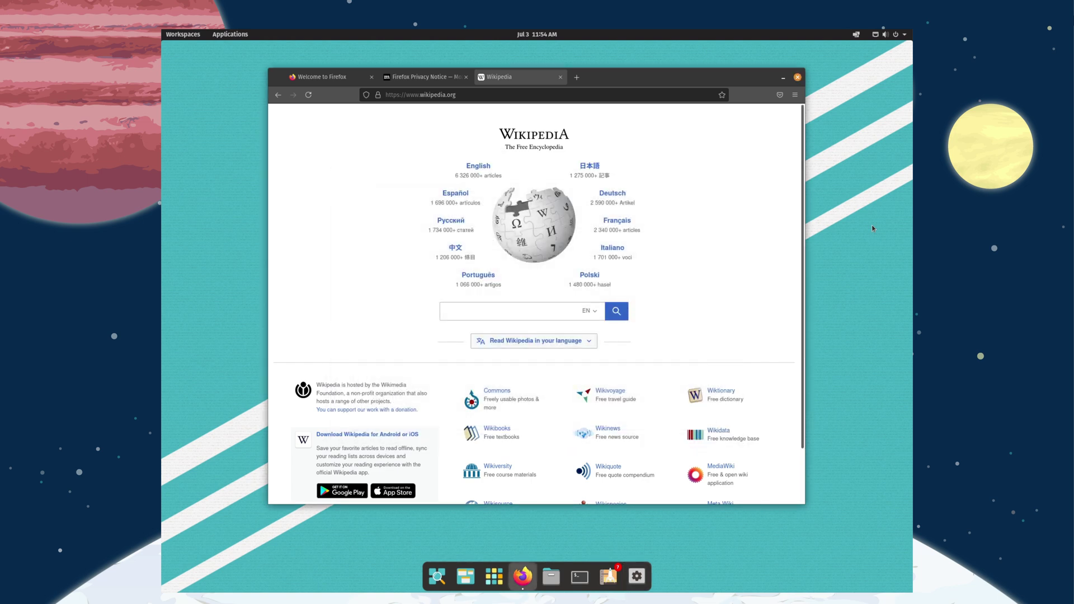
Open the Sound settings from the Launcher and close the Settings window.
key("super")
type("term")
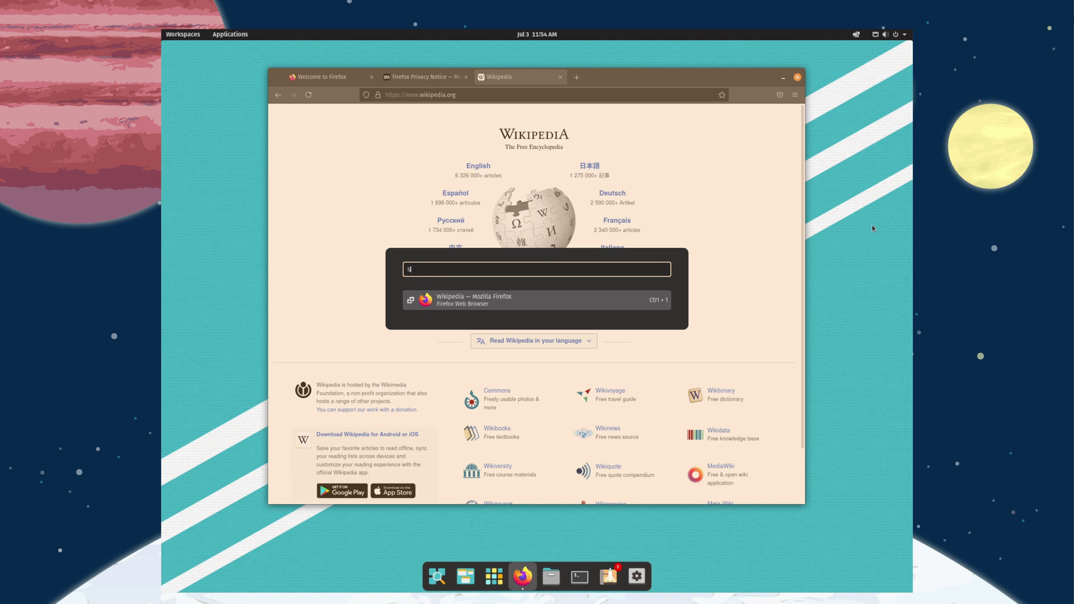
key("Escape")
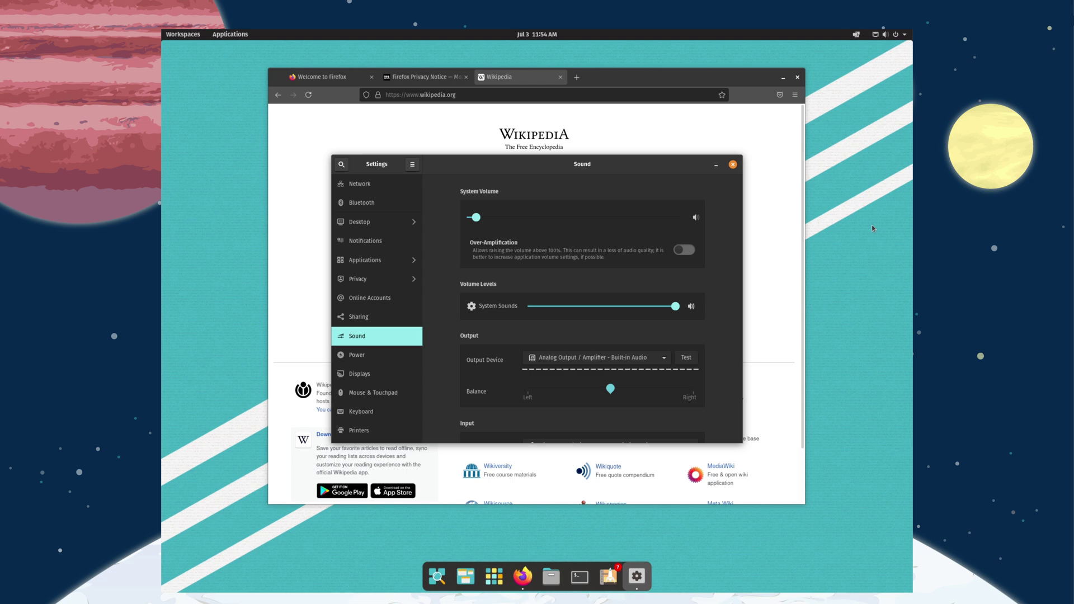
key("super+q")
Open the Mouse & Touchpad settings and the Network settings from the Launcher by searching "touch" and "netw".
key("super")
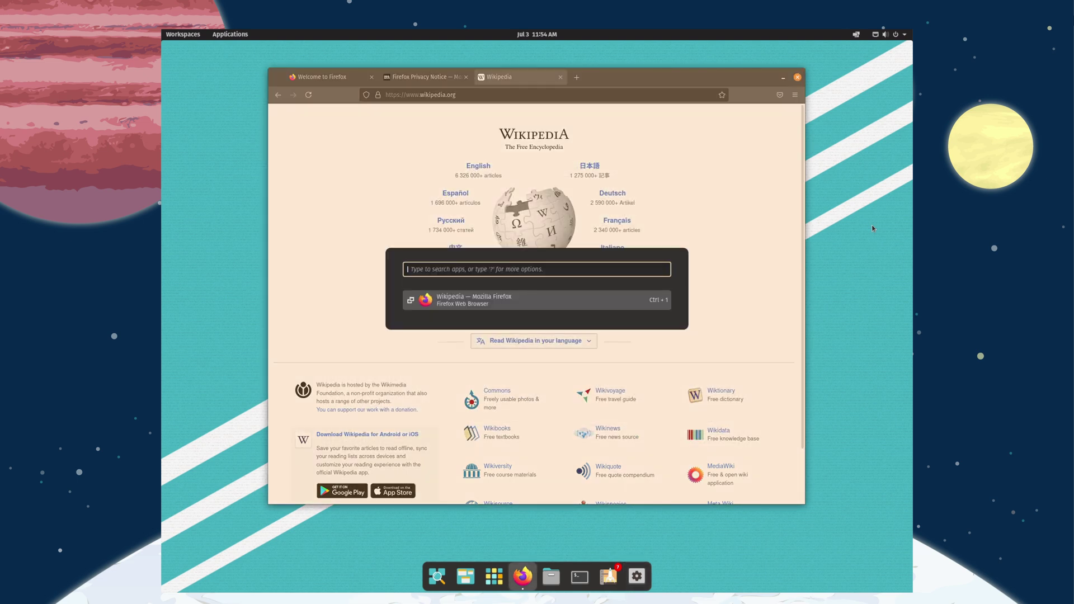
type("touch")
key("Return")
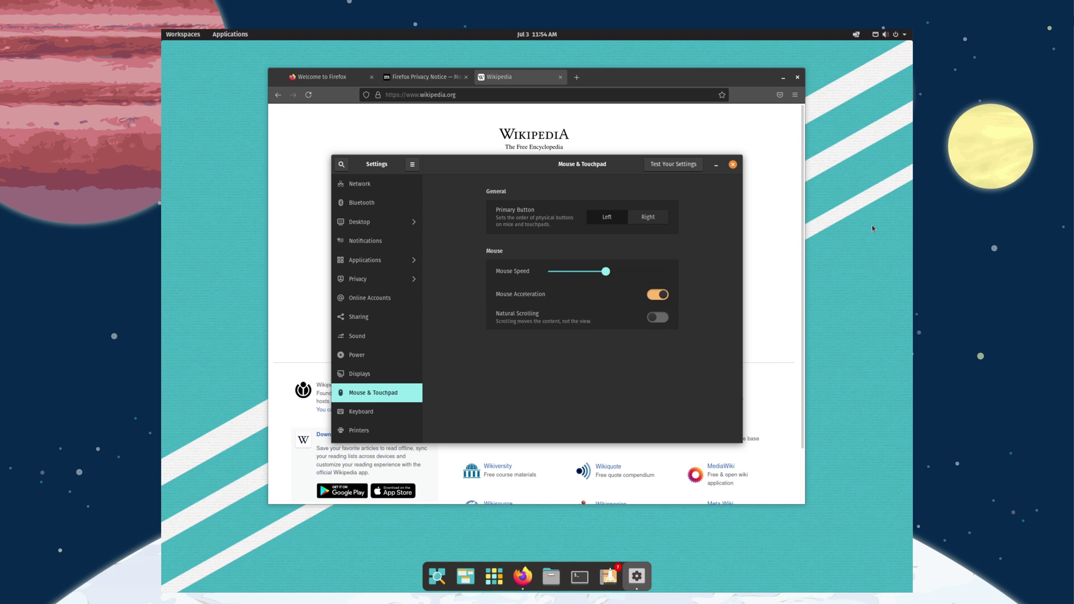
key("super")
type("netw")
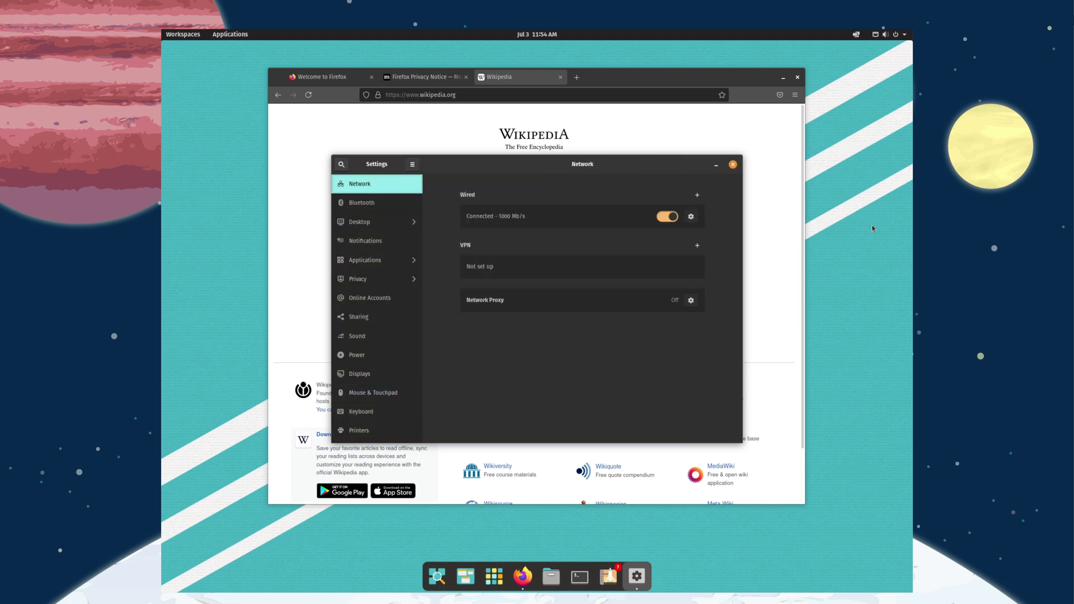